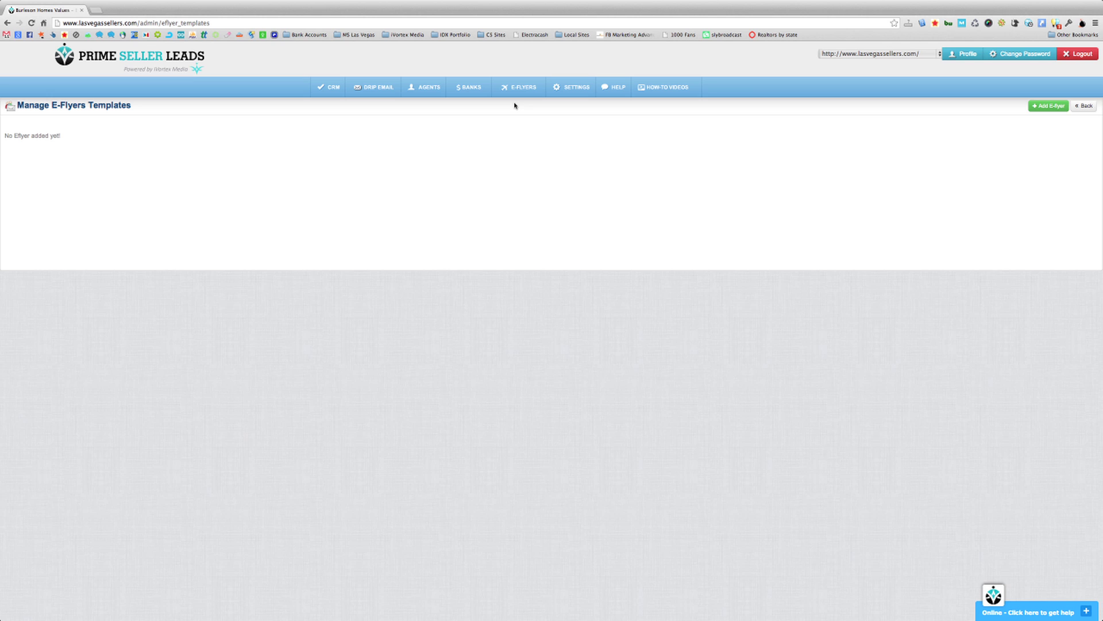
- Go to E-FLYERS > Manage E-Flyers to view the still-empty templates list
mouse_move(517, 93)
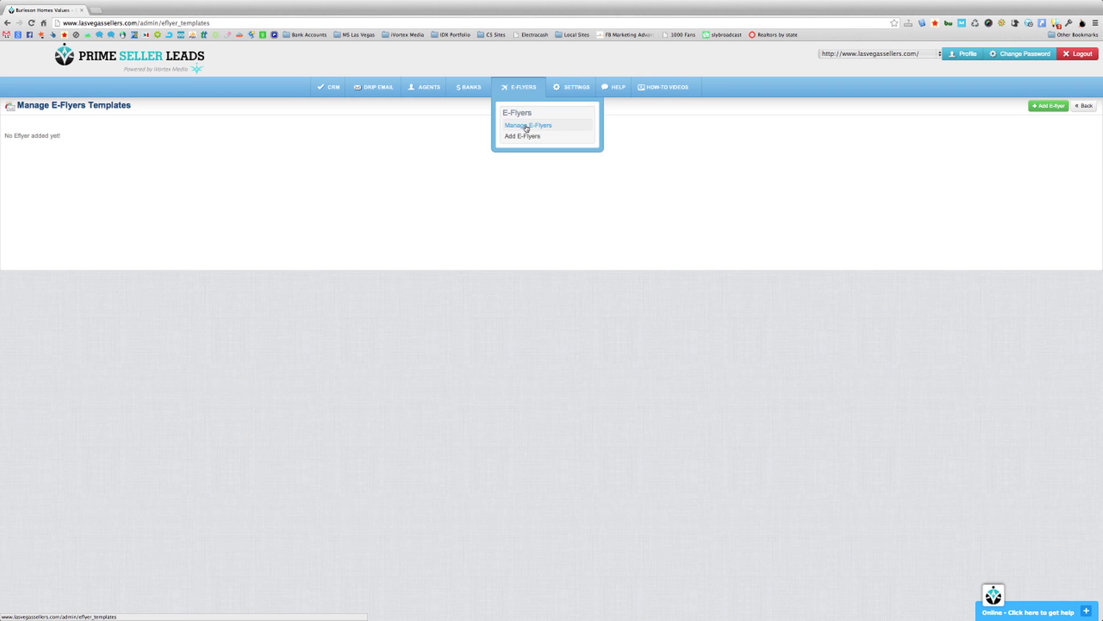
left_click(527, 126)
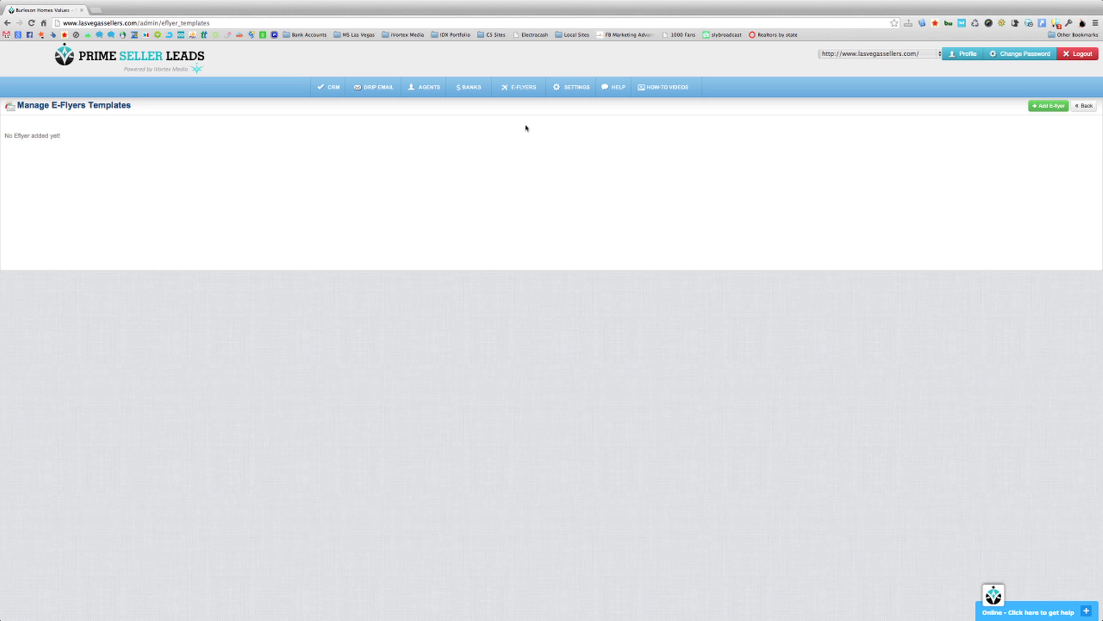
left_click(1046, 112)
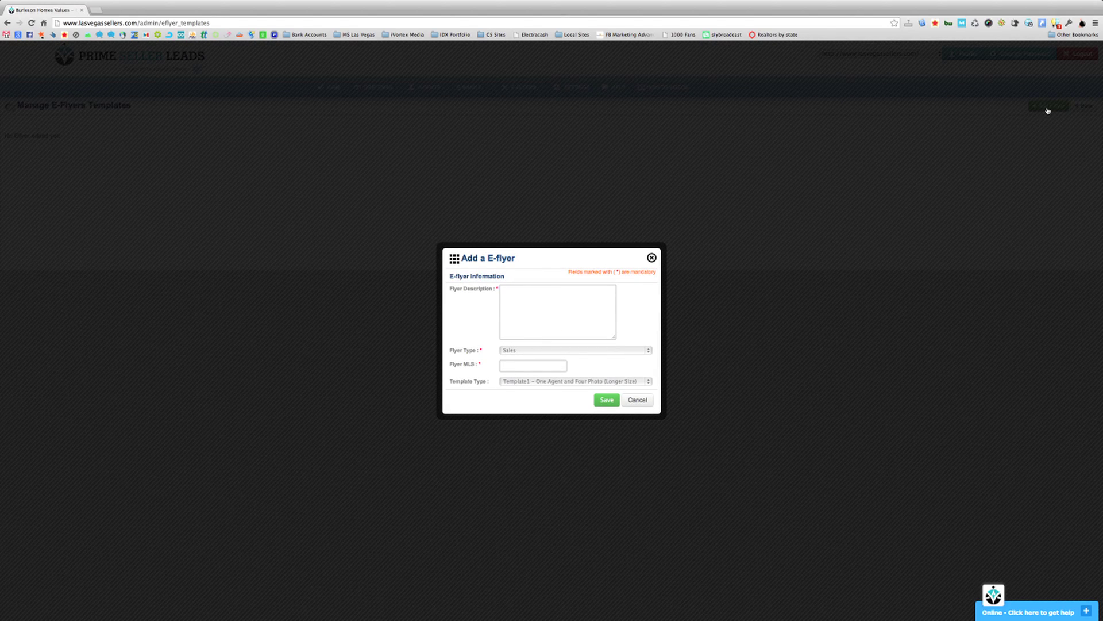
left_click(522, 297)
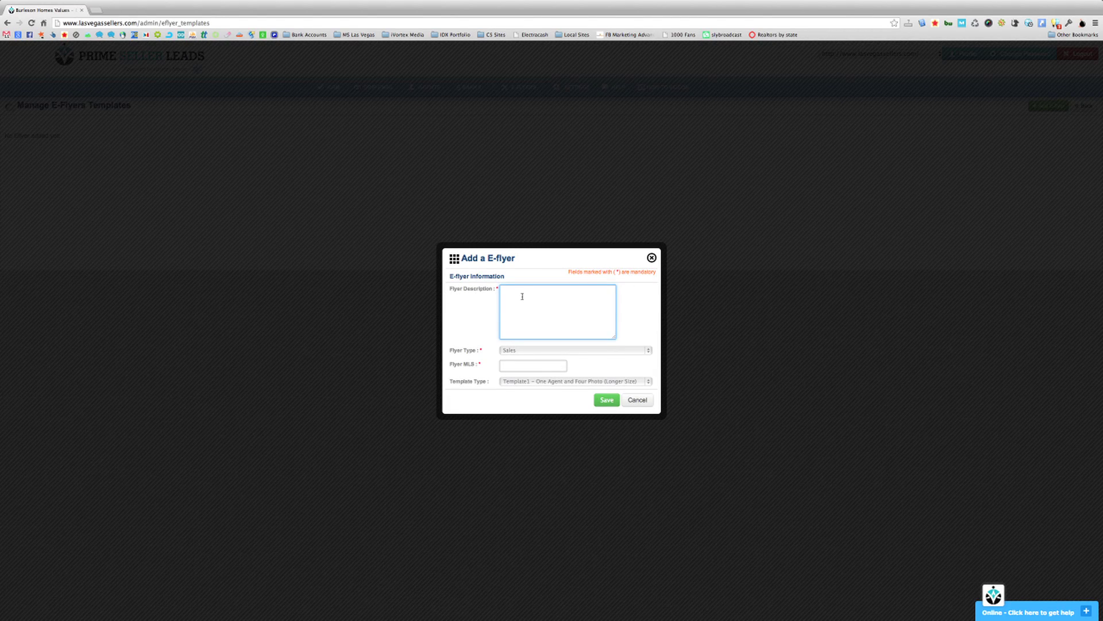
left_click(520, 350)
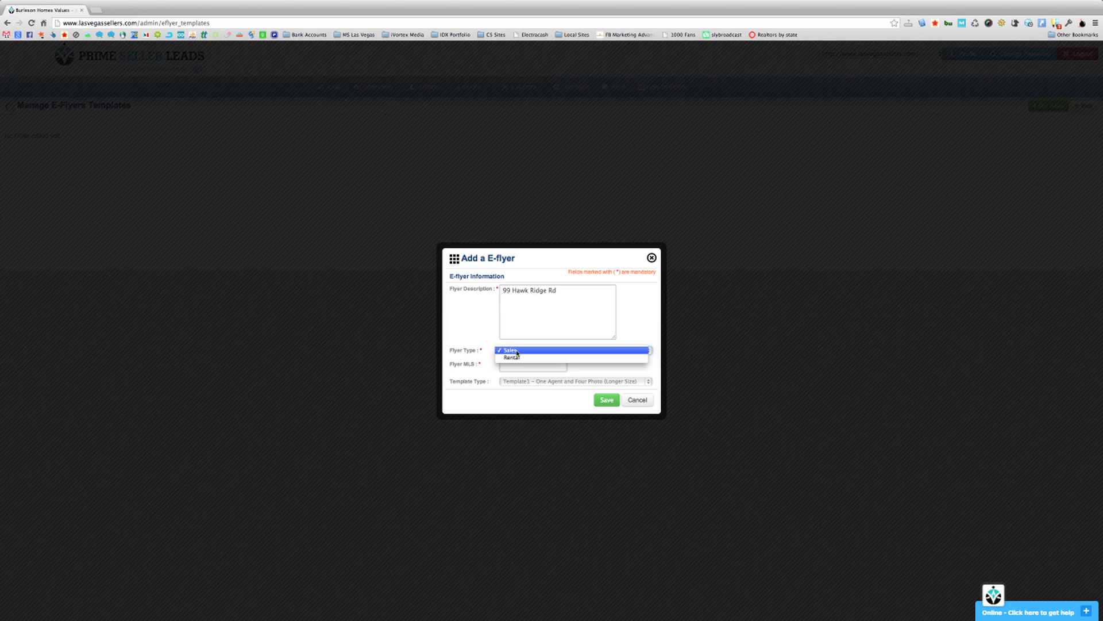
left_click(517, 351)
left_click(519, 364)
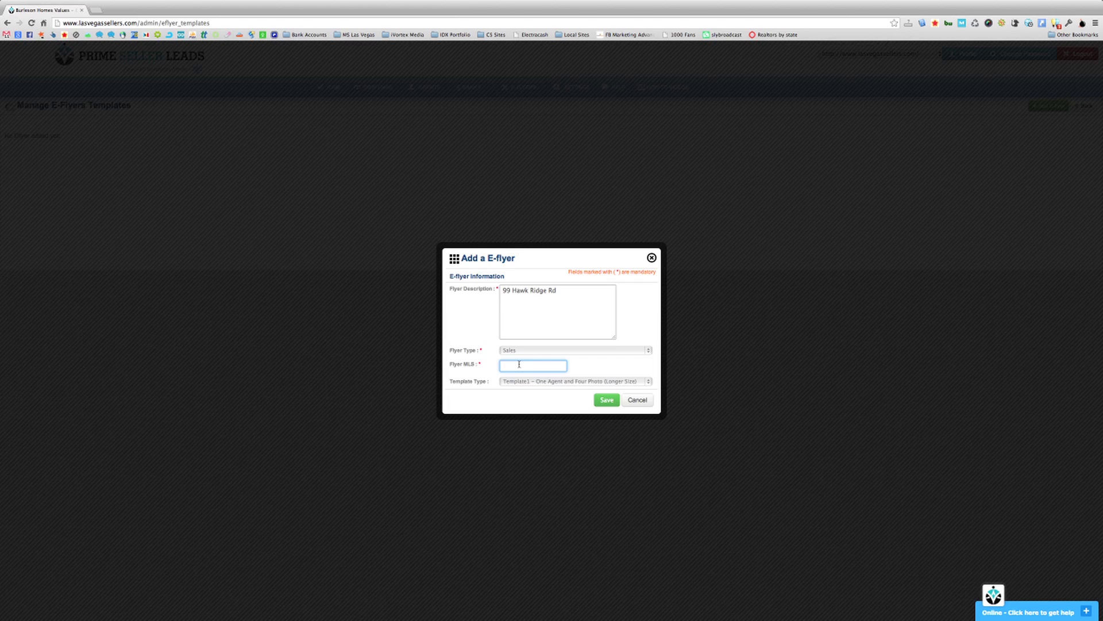
type("8891684")
key("Tab")
left_click(518, 382)
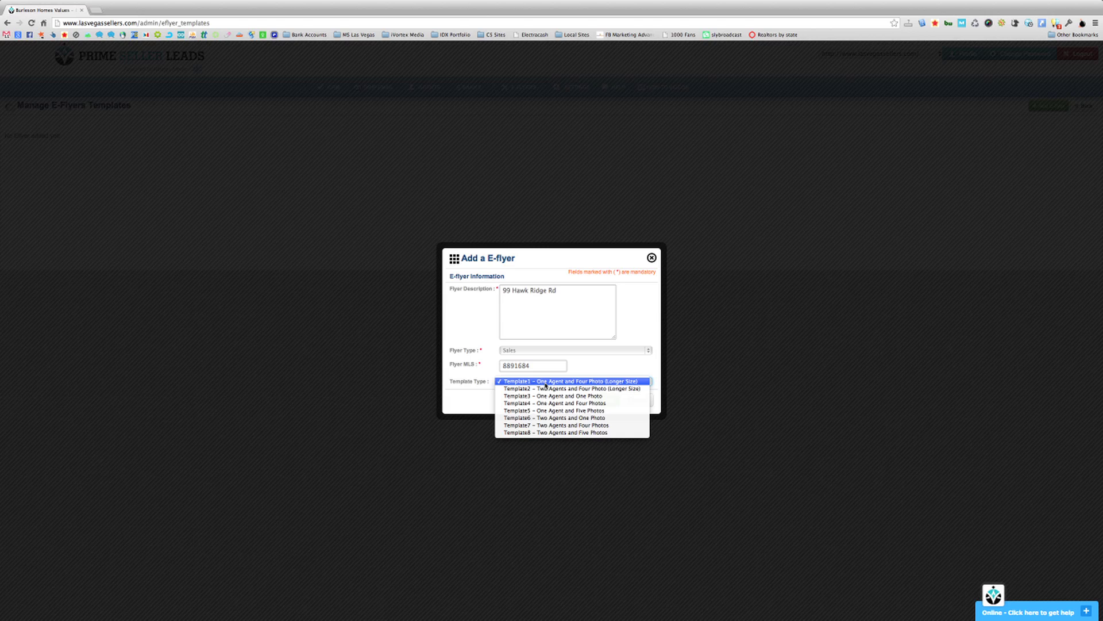
left_click(545, 382)
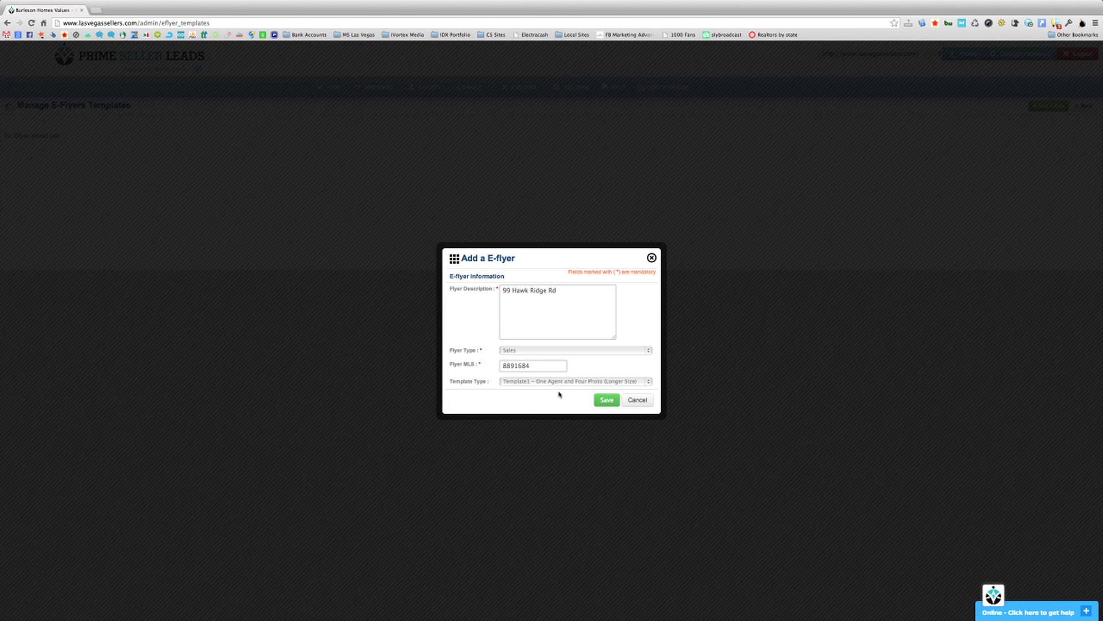
- Save the new e-flyer and change the 'at Las Vegas' headline to 'Summerlin Beauty'
left_click(605, 400)
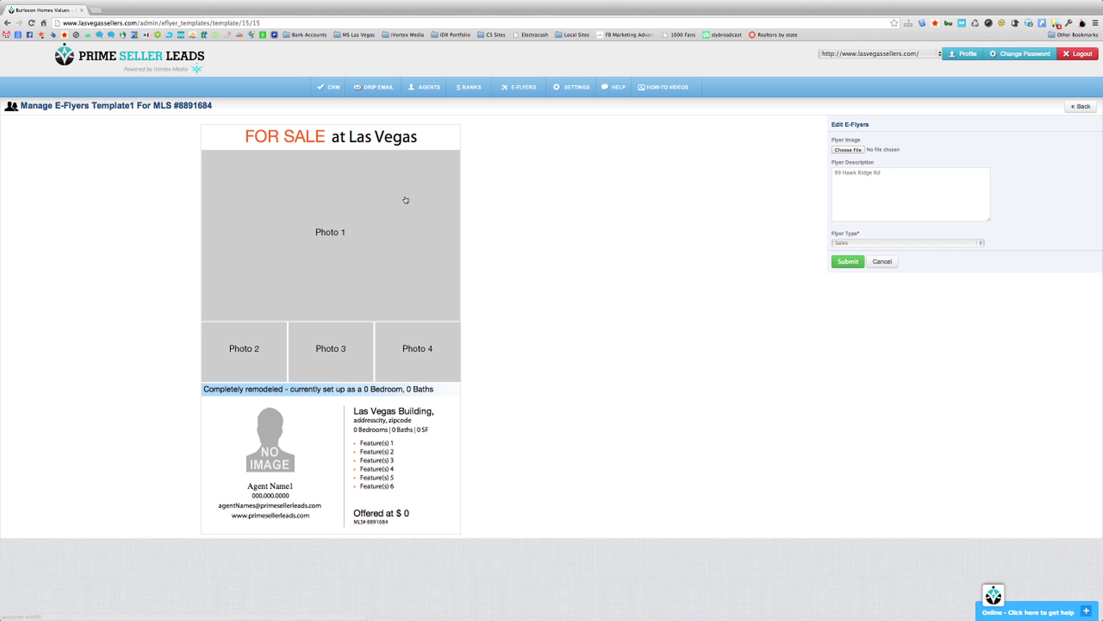
left_click(298, 138)
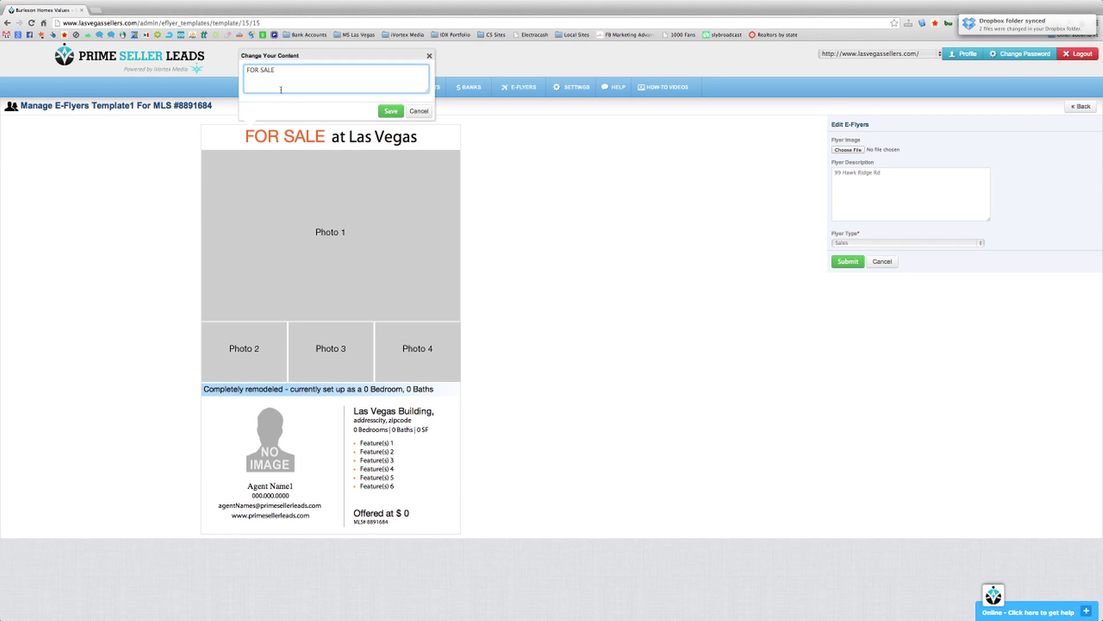
left_click(411, 113)
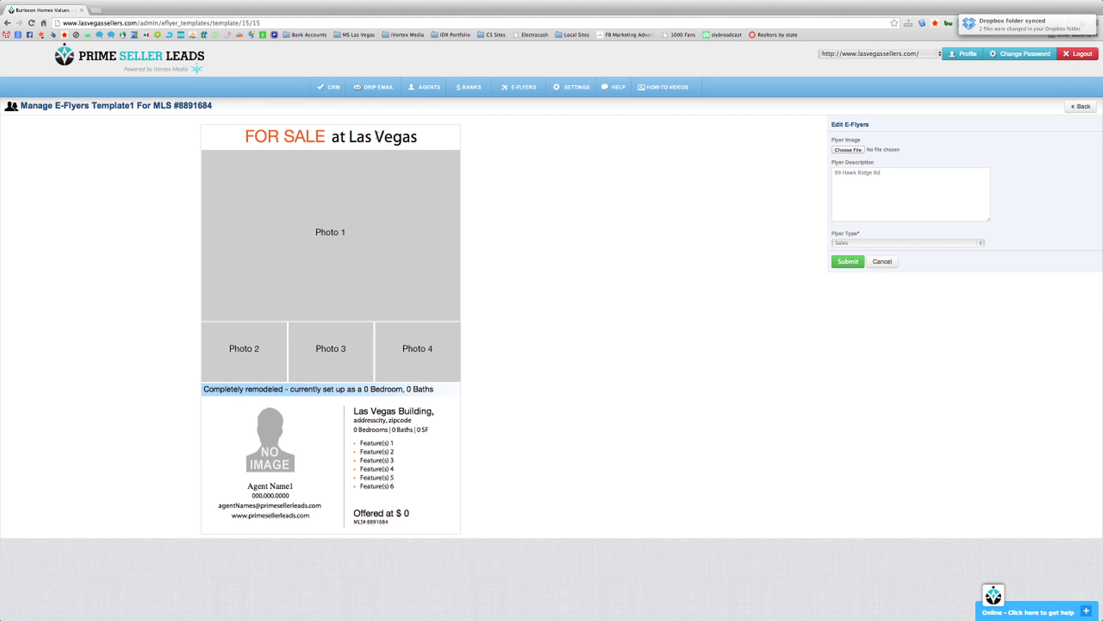
left_click(345, 136)
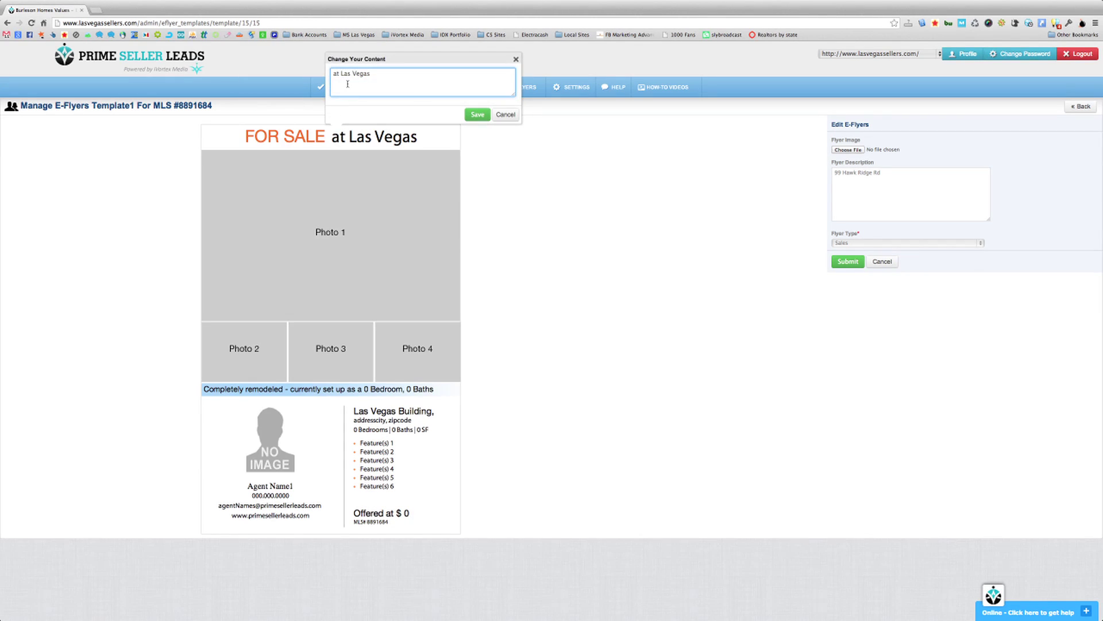
left_click_drag(348, 84, 267, 70)
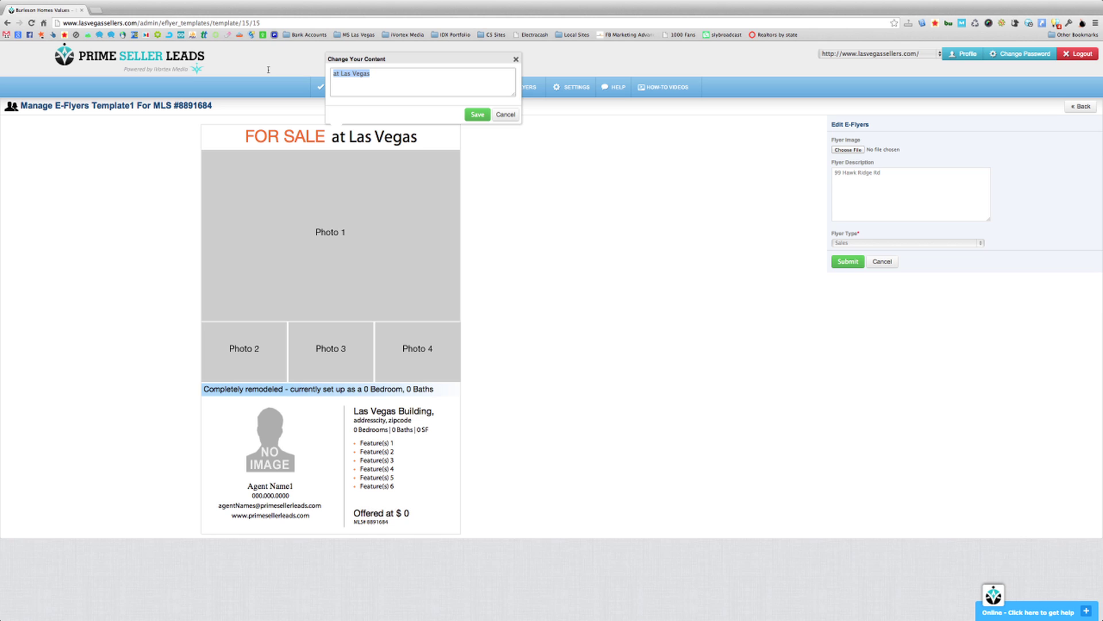
type("Summerlin B")
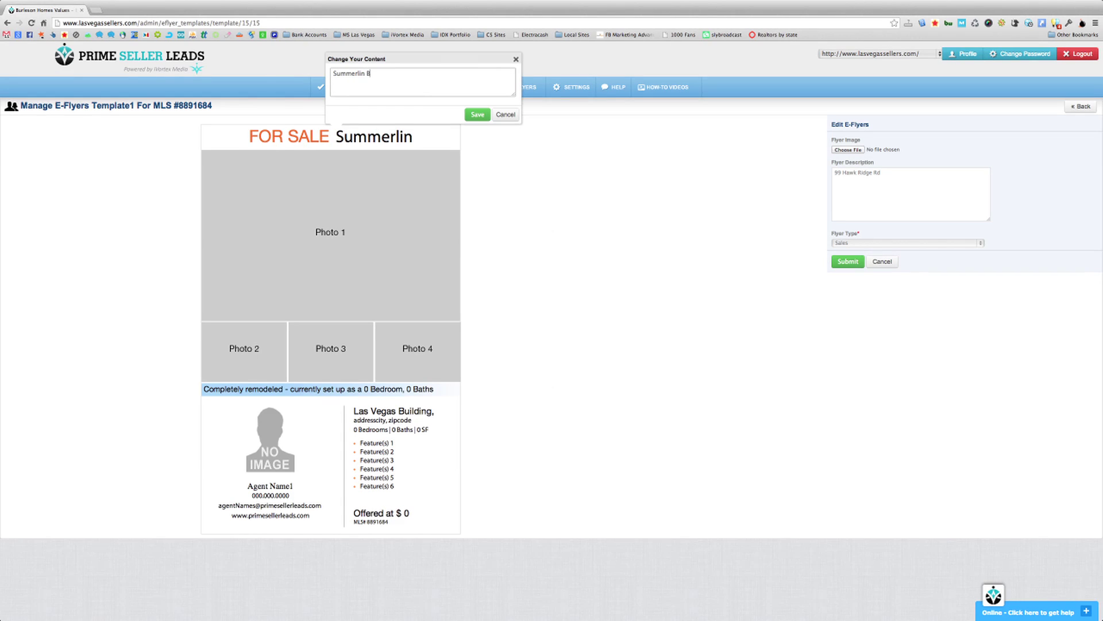
type("eatuty")
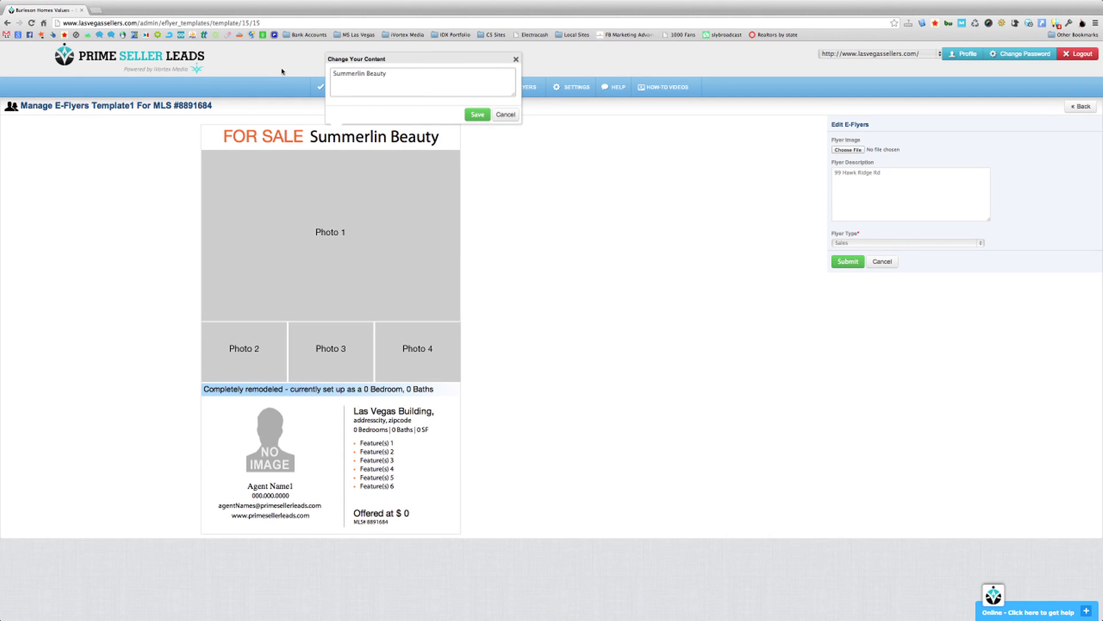
left_click(477, 115)
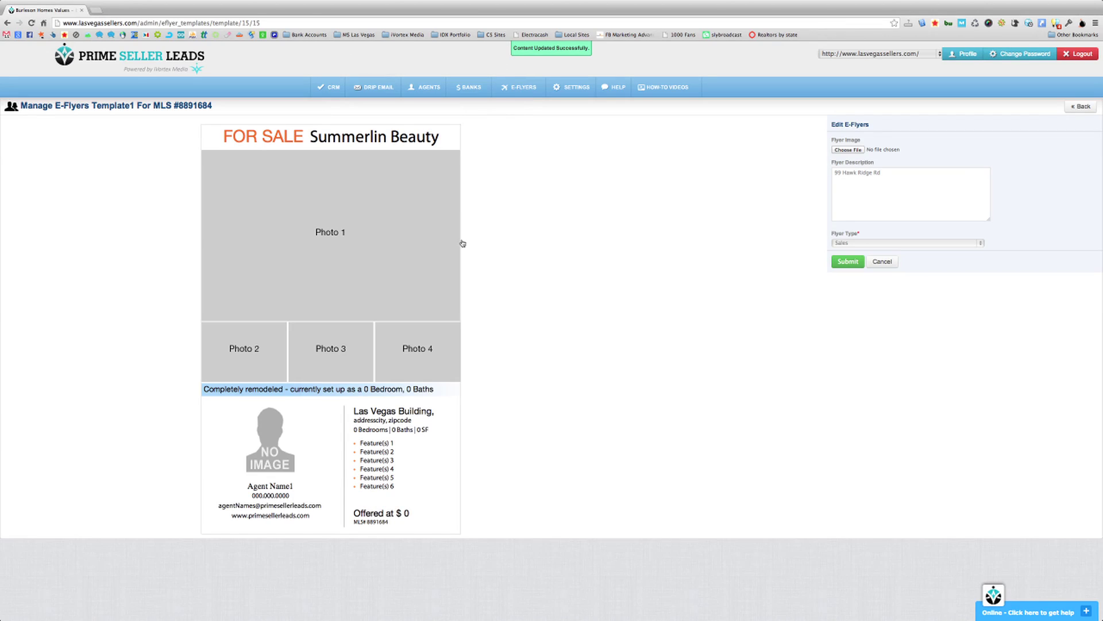
- Upload 1.jpeg into the Photo 1 slot and 2.jpeg into the Photo 2 slot
left_click(347, 245)
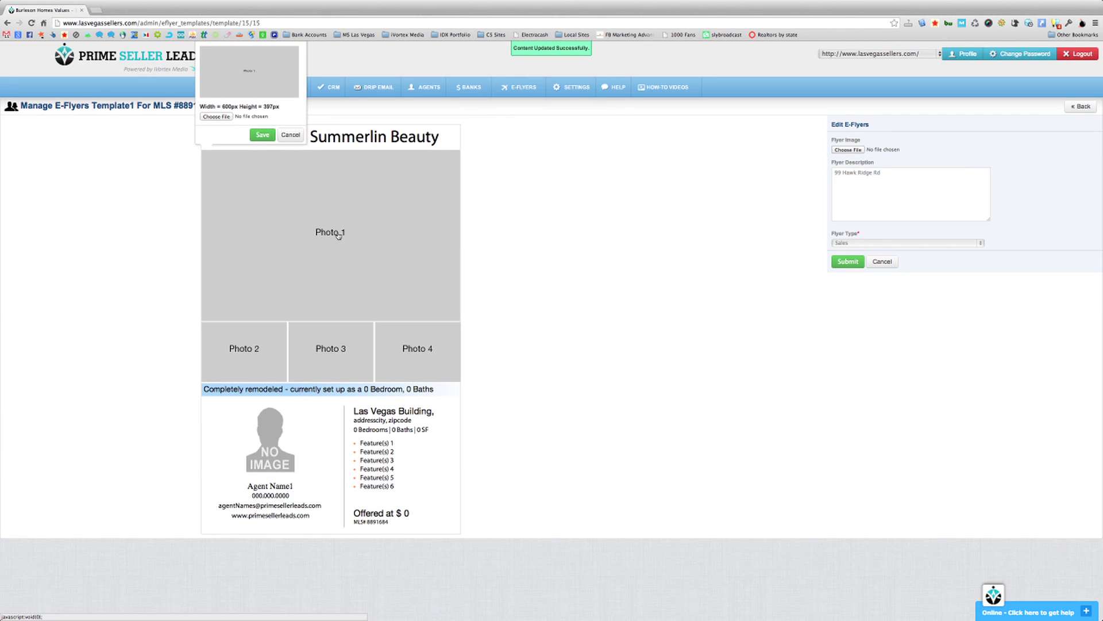
left_click(217, 117)
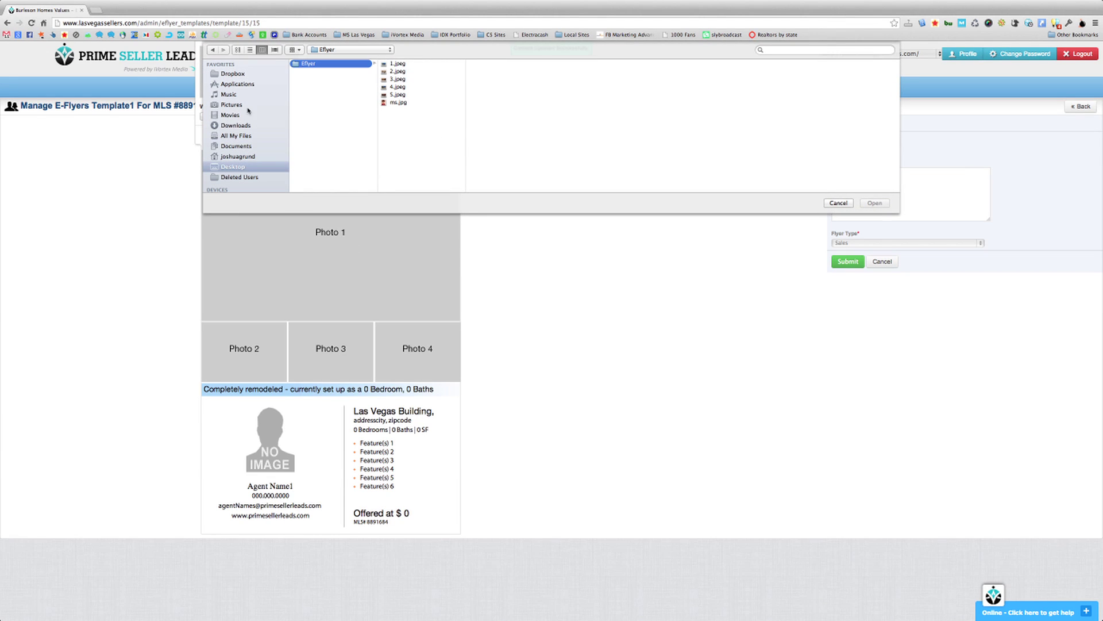
left_click(399, 65)
double_click(399, 64)
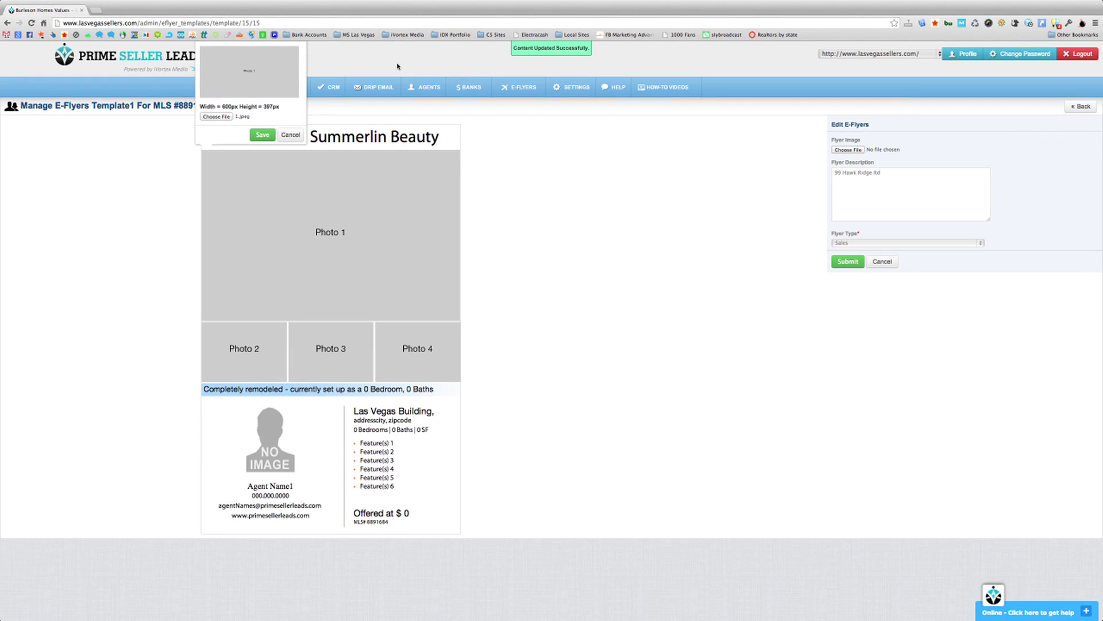
left_click(266, 138)
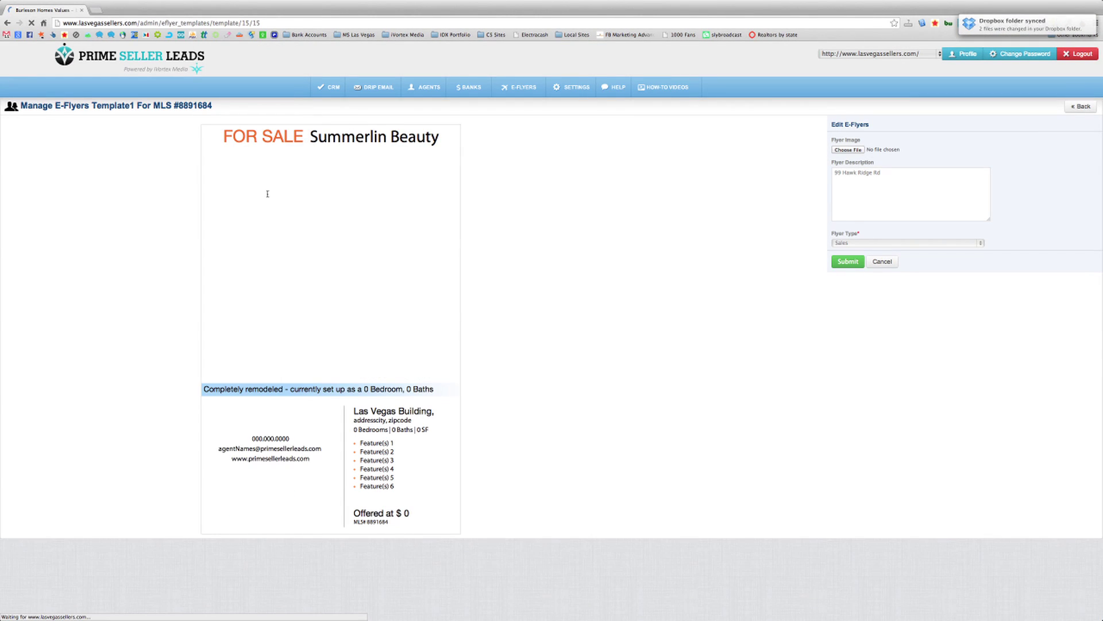
left_click(248, 352)
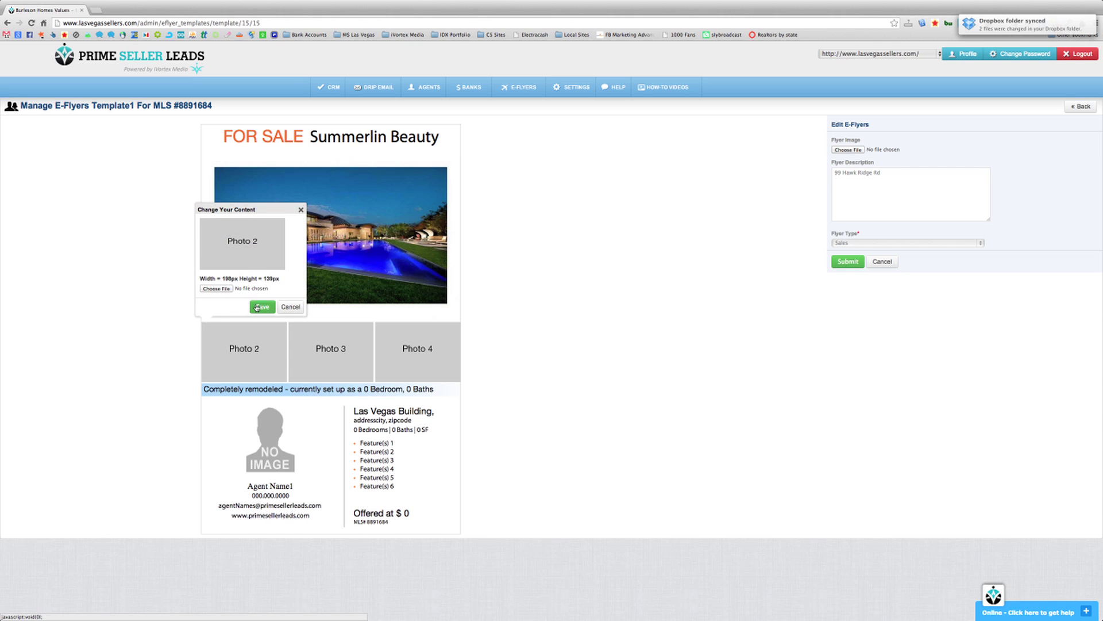
left_click(217, 289)
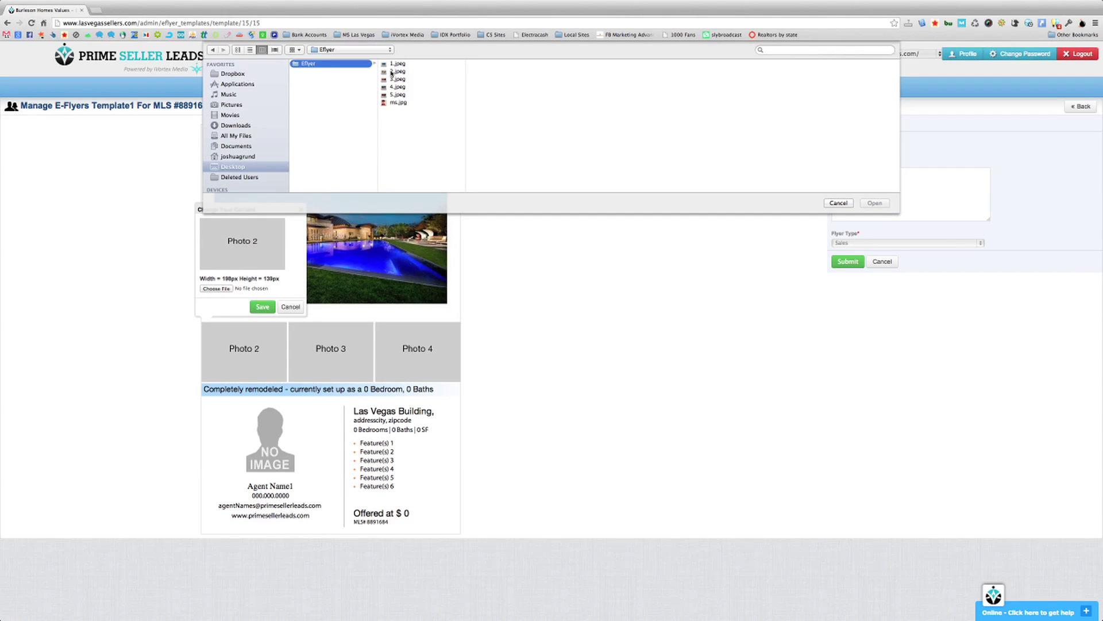
double_click(392, 72)
left_click(261, 306)
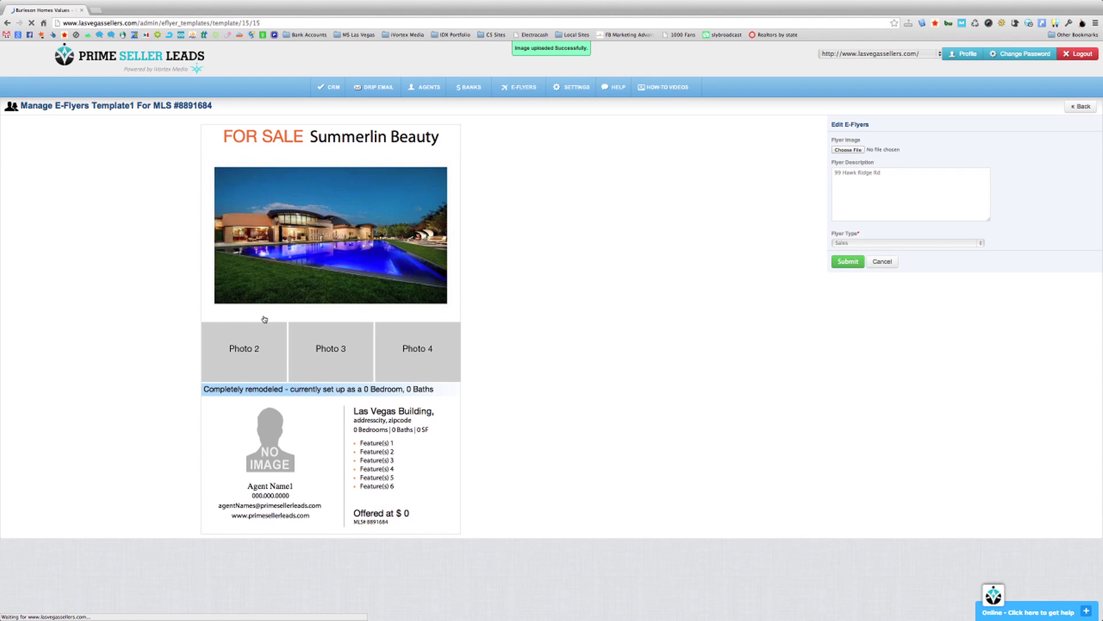
- Upload 3.jpeg into the Photo 3 slot and 5.jpeg into the Photo 4 slot
left_click(332, 349)
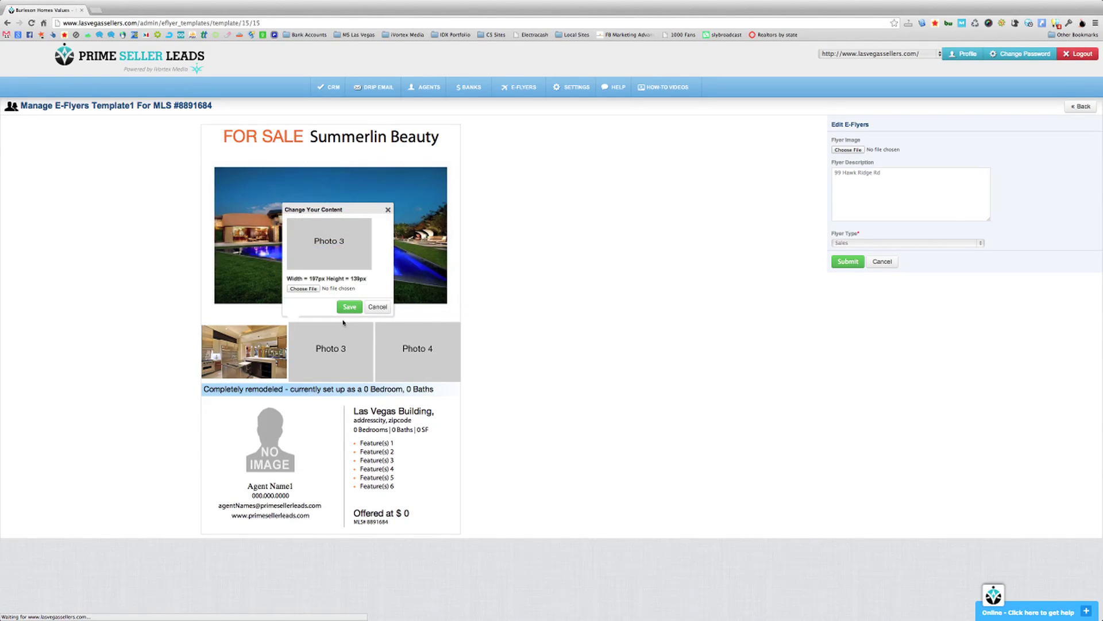
left_click(304, 288)
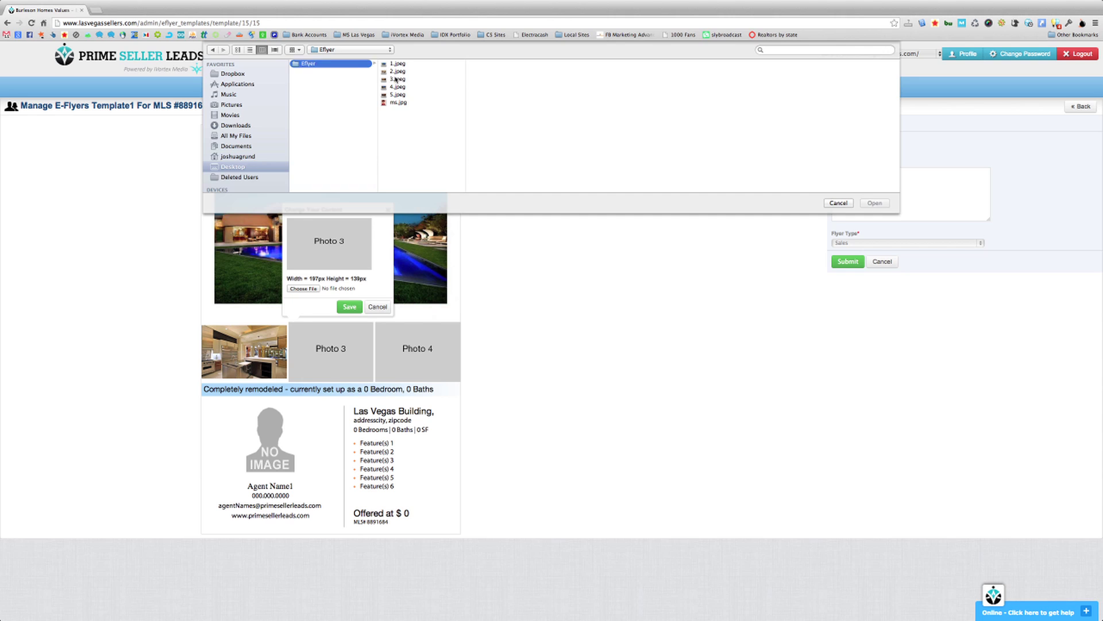
double_click(398, 78)
left_click(348, 307)
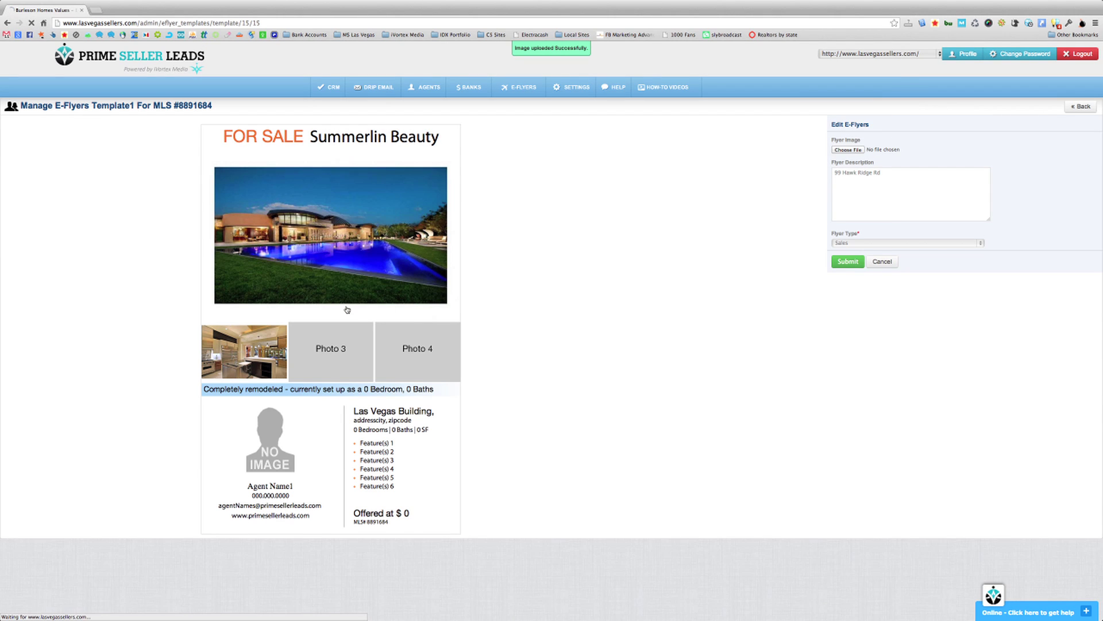
left_click(415, 339)
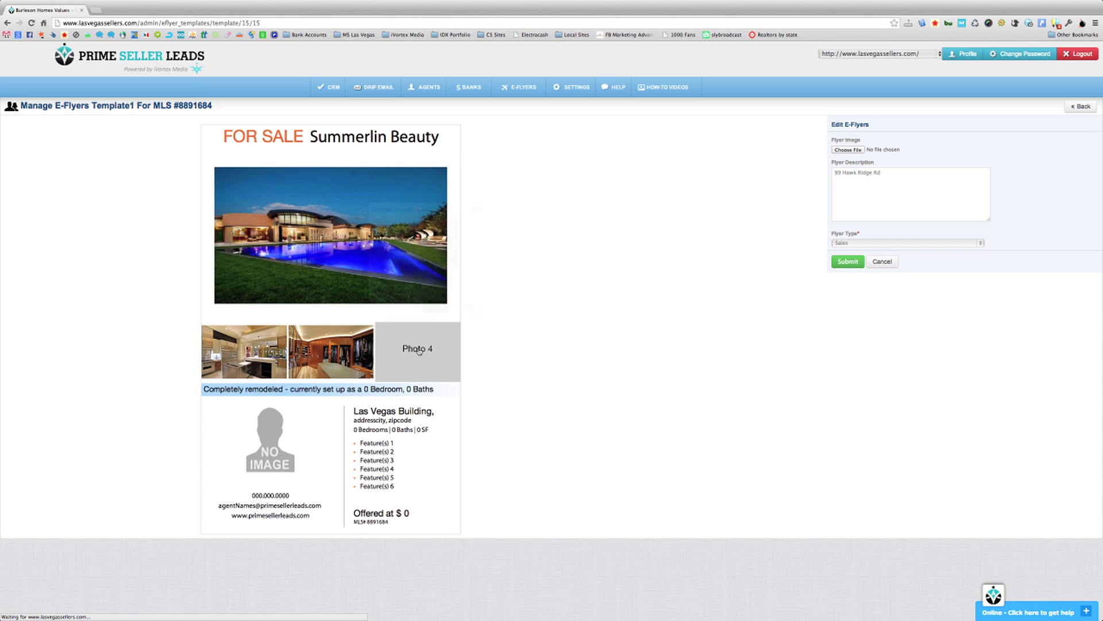
left_click(390, 288)
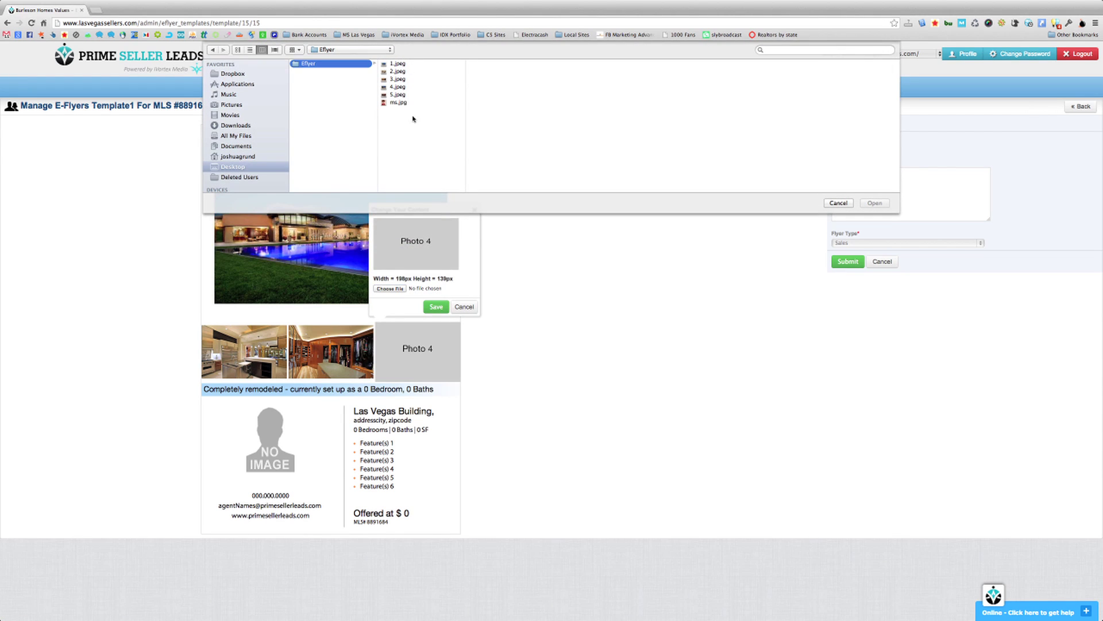
left_click(399, 95)
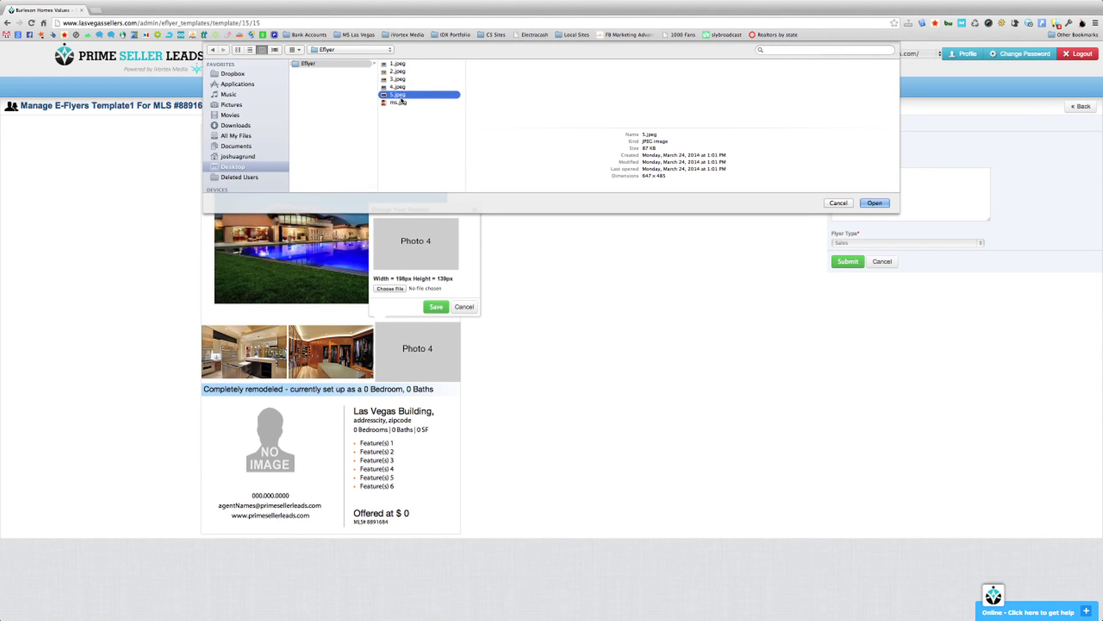
left_click(874, 203)
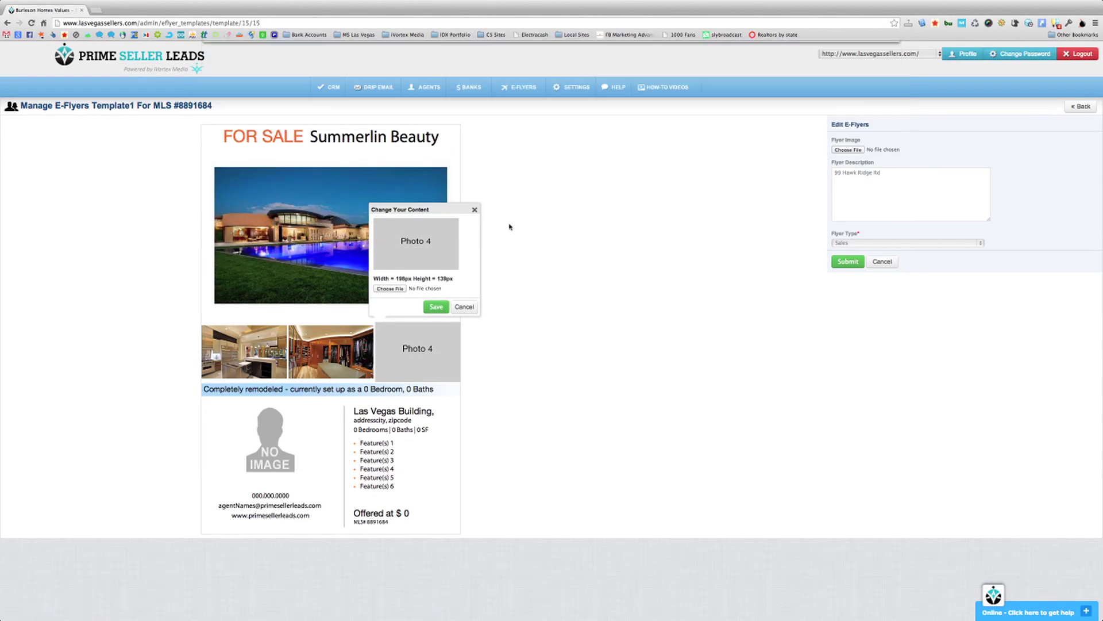
left_click(436, 307)
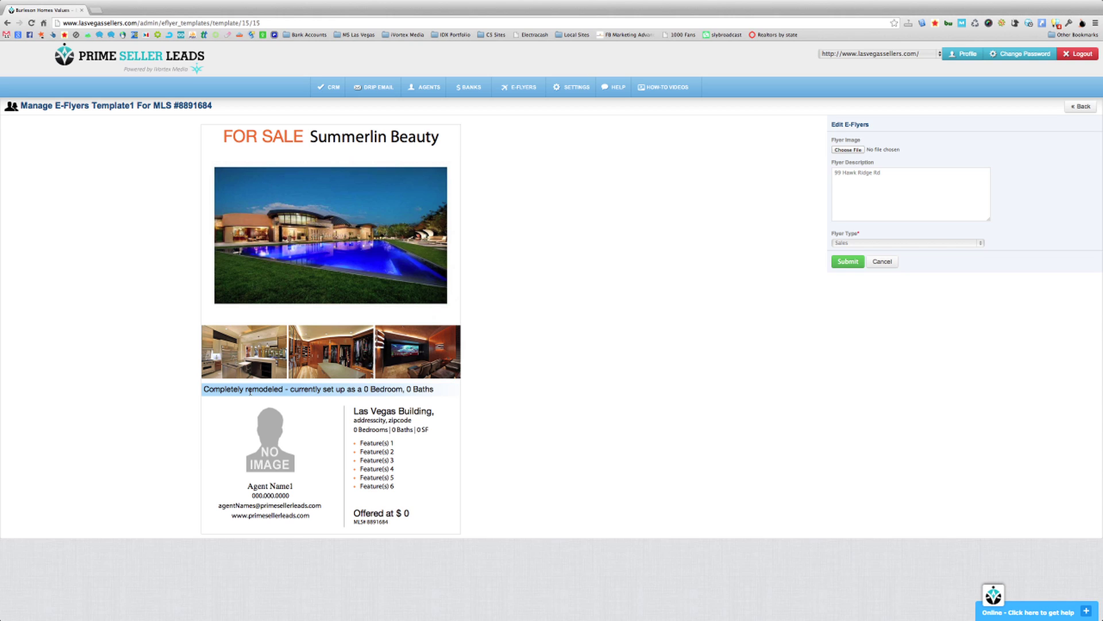
- Reword the description to begin 'Summerlin Beauty - Amazing Home has'
left_click(349, 388)
key("super+a")
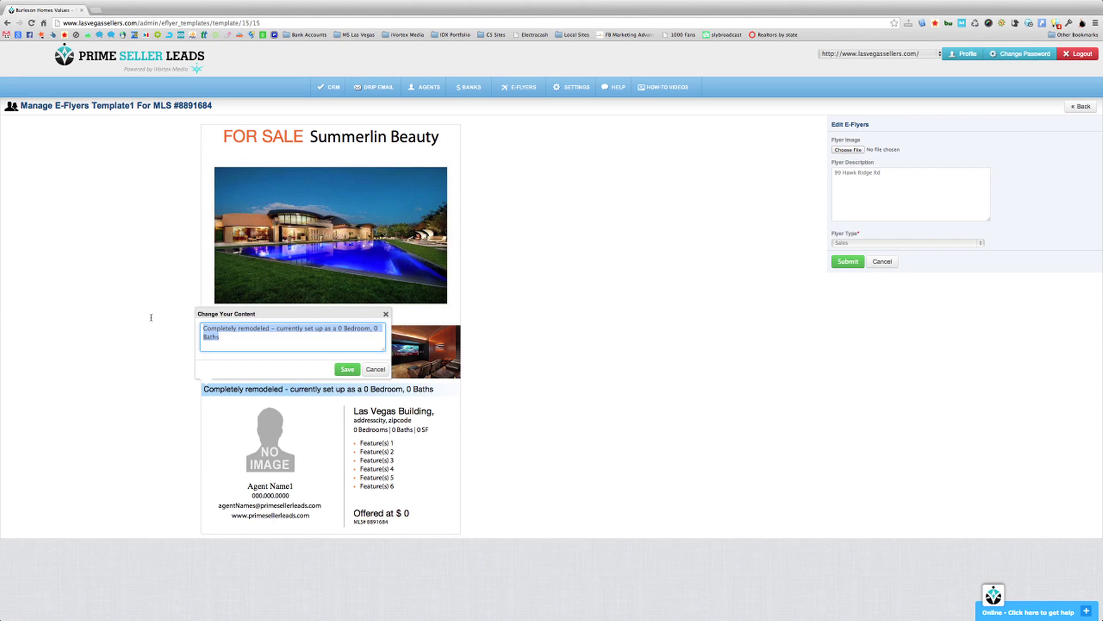
left_click(241, 334)
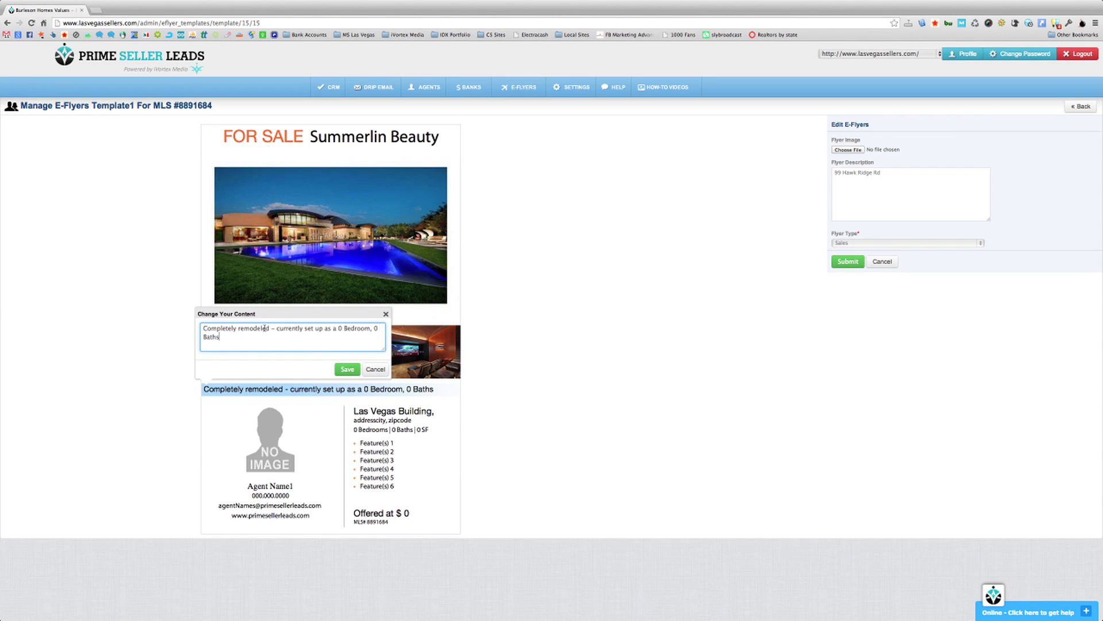
left_click_drag(269, 328, 202, 328)
type("S")
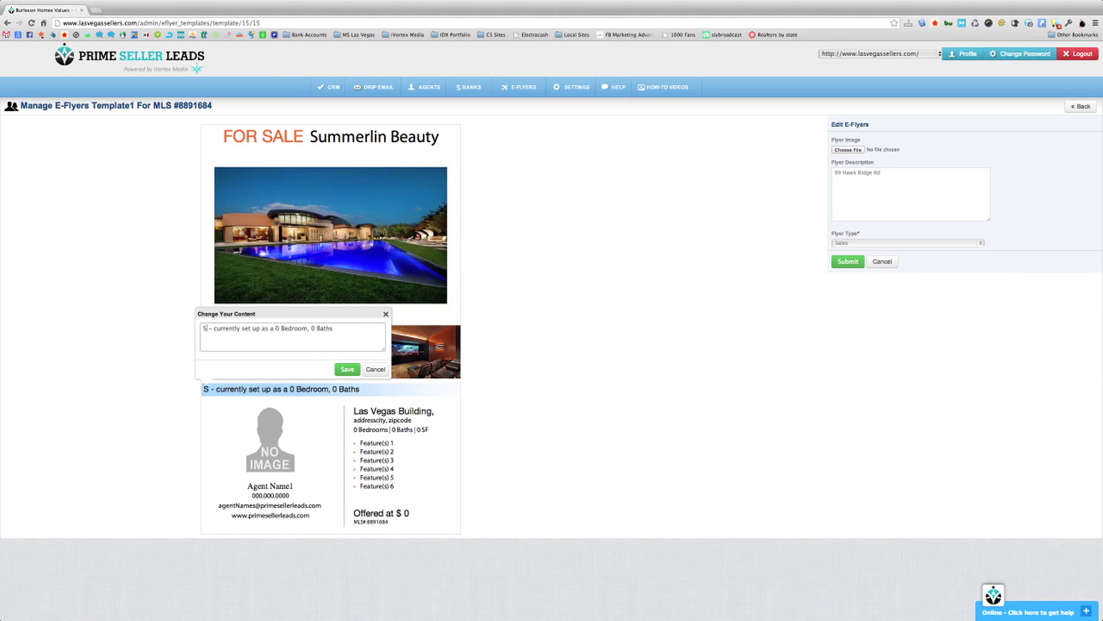
type("ummerlin Beauty")
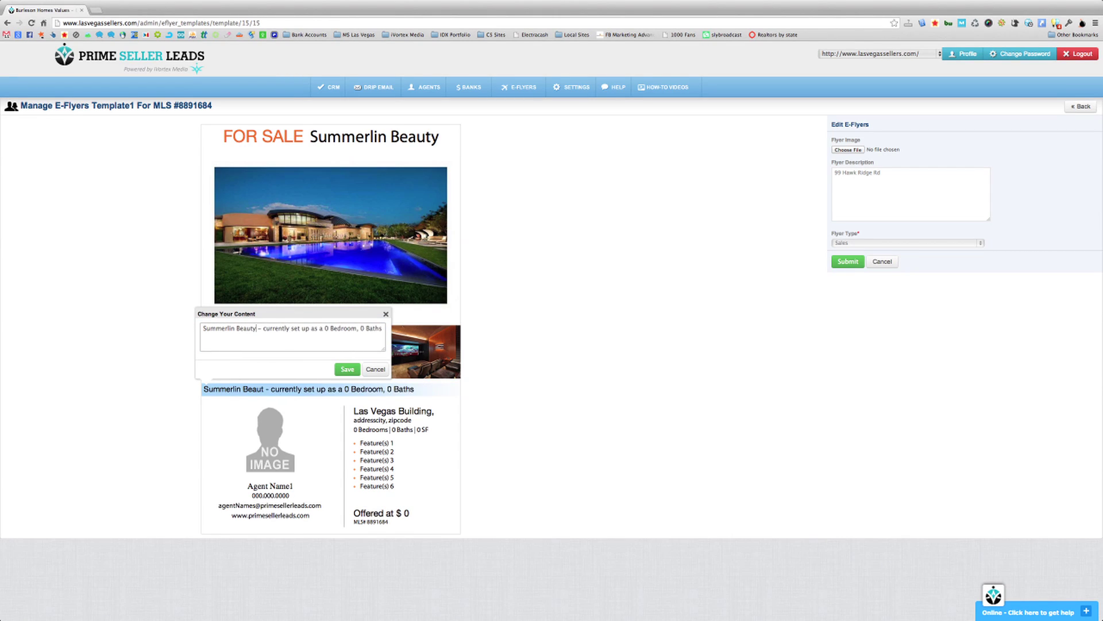
left_click(199, 329)
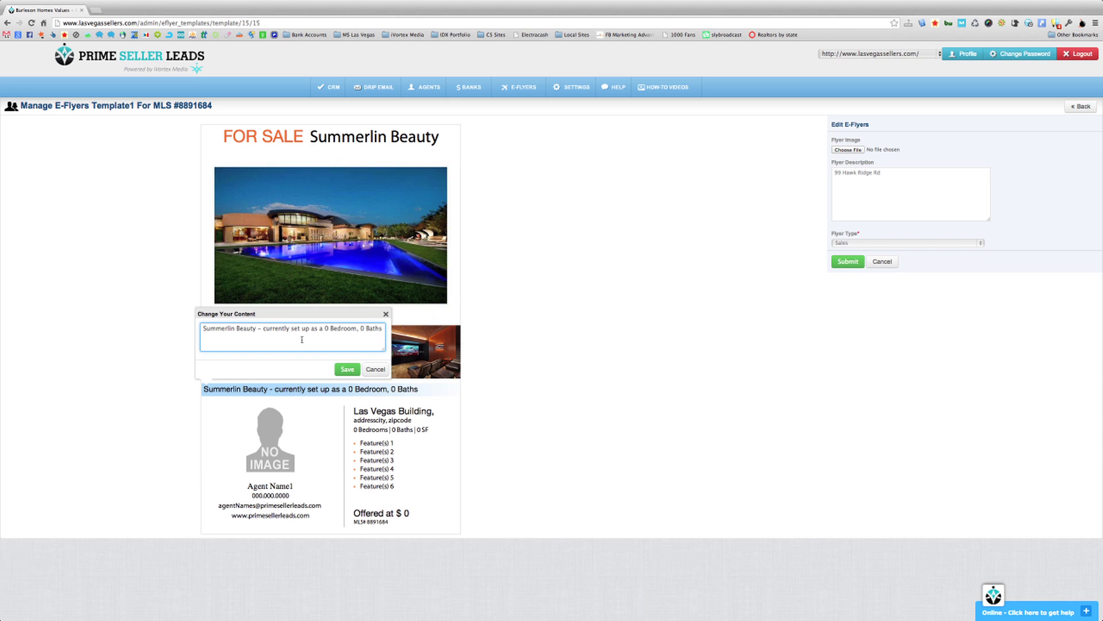
left_click_drag(263, 328, 322, 328)
type("Amazing Home")
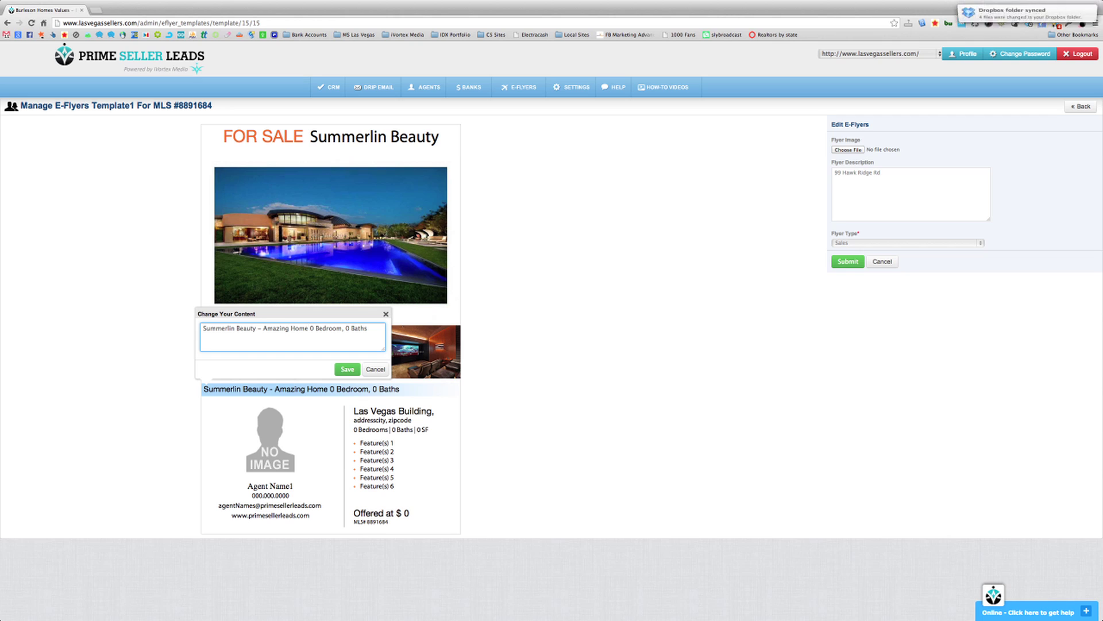
type(" has")
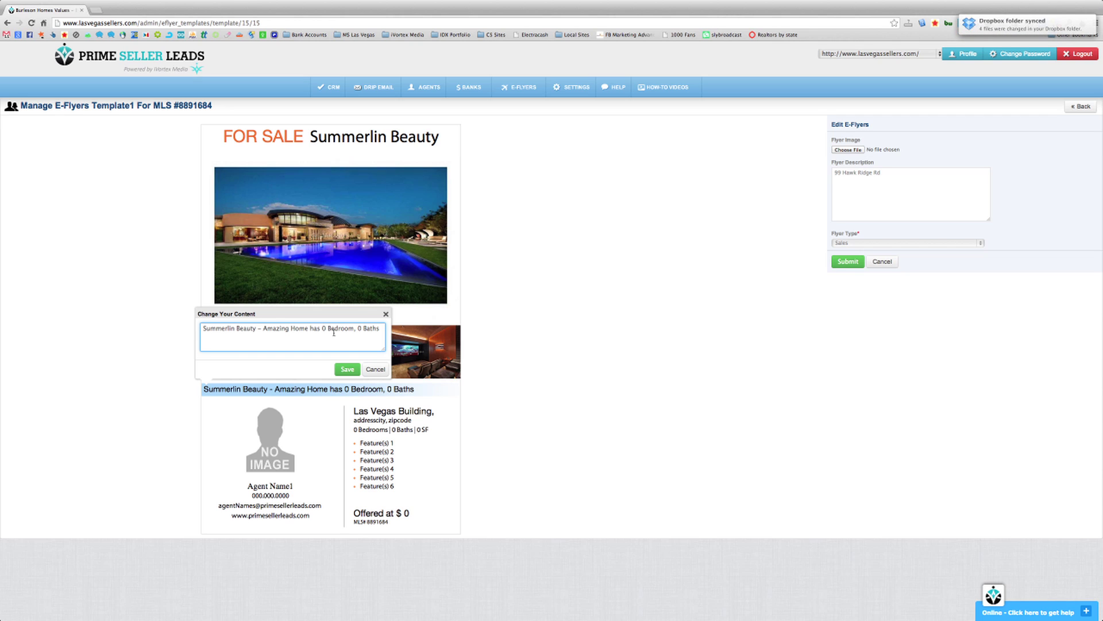
- Set the counts to 18 Bedrooms and 9 Baths and save the description line
left_click(323, 328)
type("18")
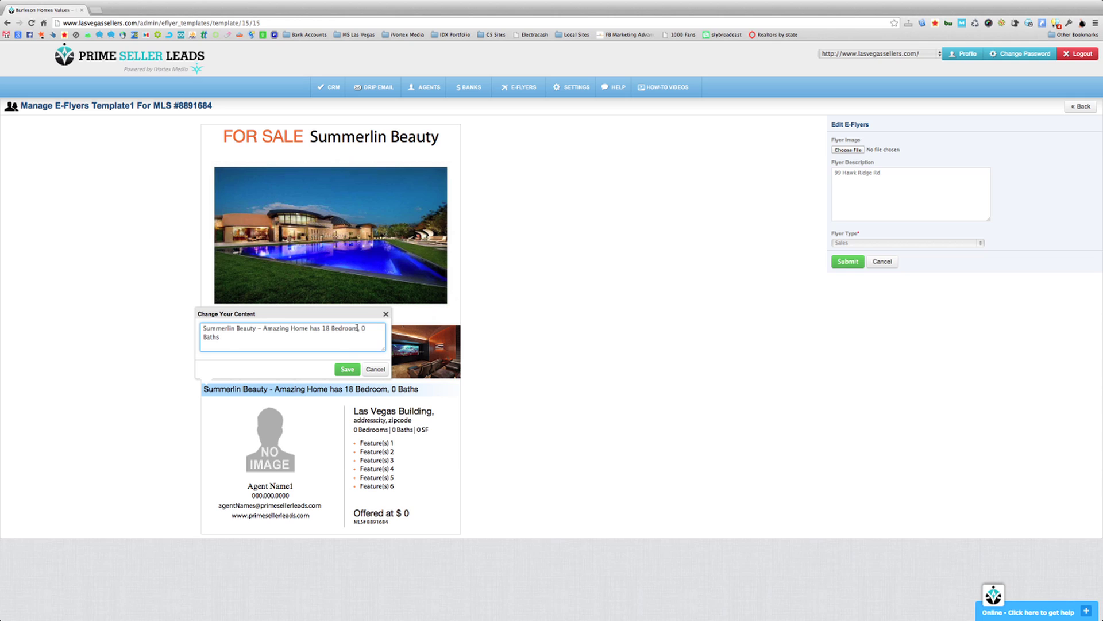
left_click(357, 328)
type("s")
double_click(365, 328)
type("9")
left_click(347, 369)
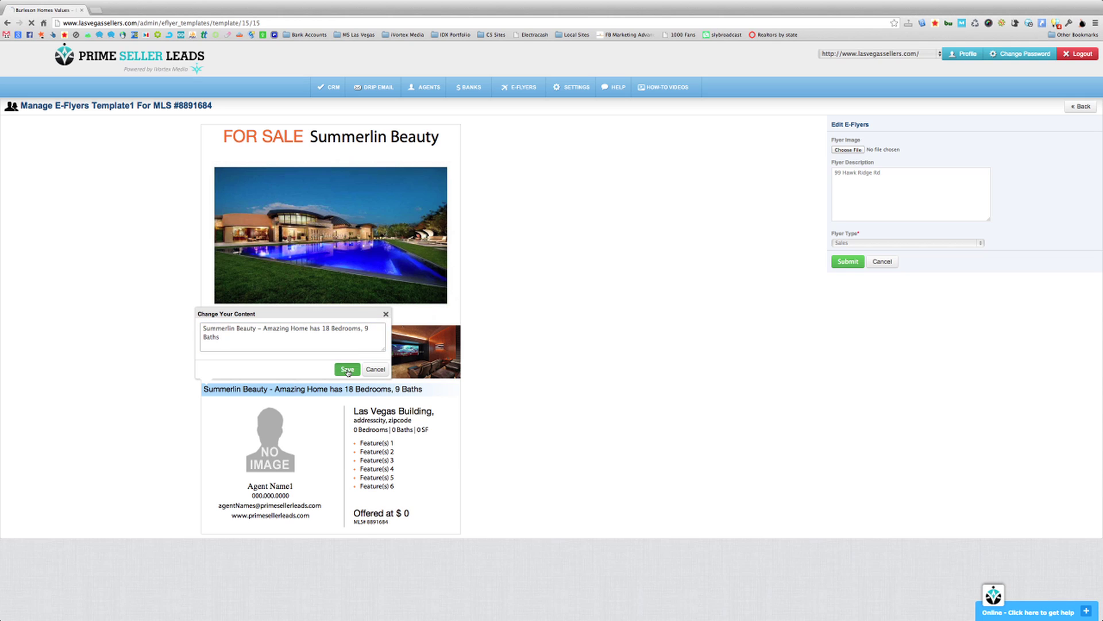
- Upload ms.jpg as the agent photo, leaving the website line unchanged
left_click(269, 441)
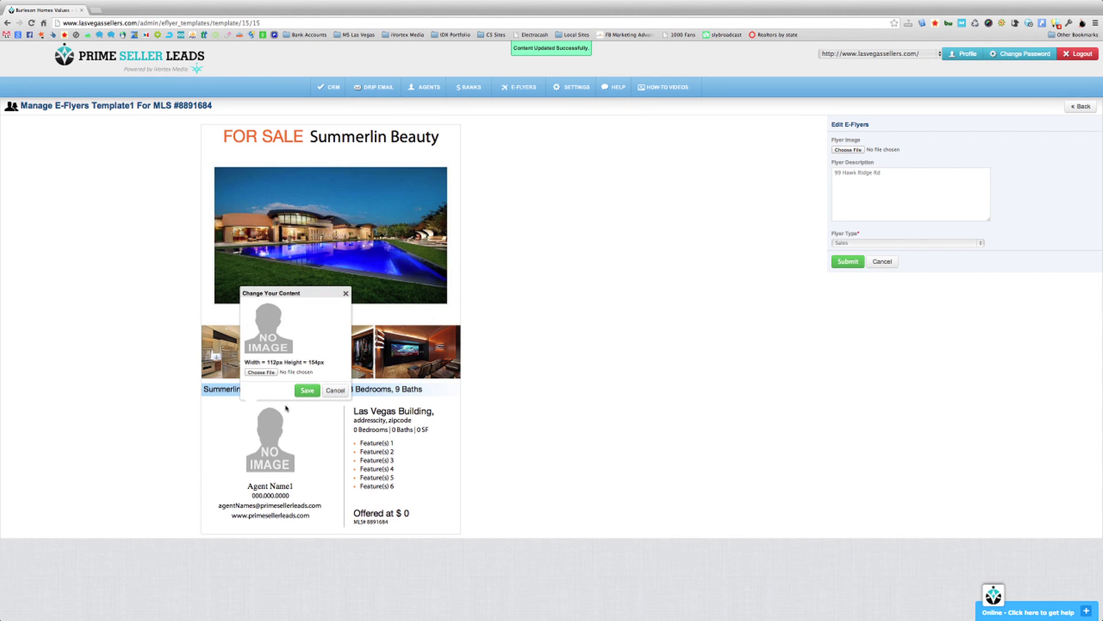
left_click(273, 373)
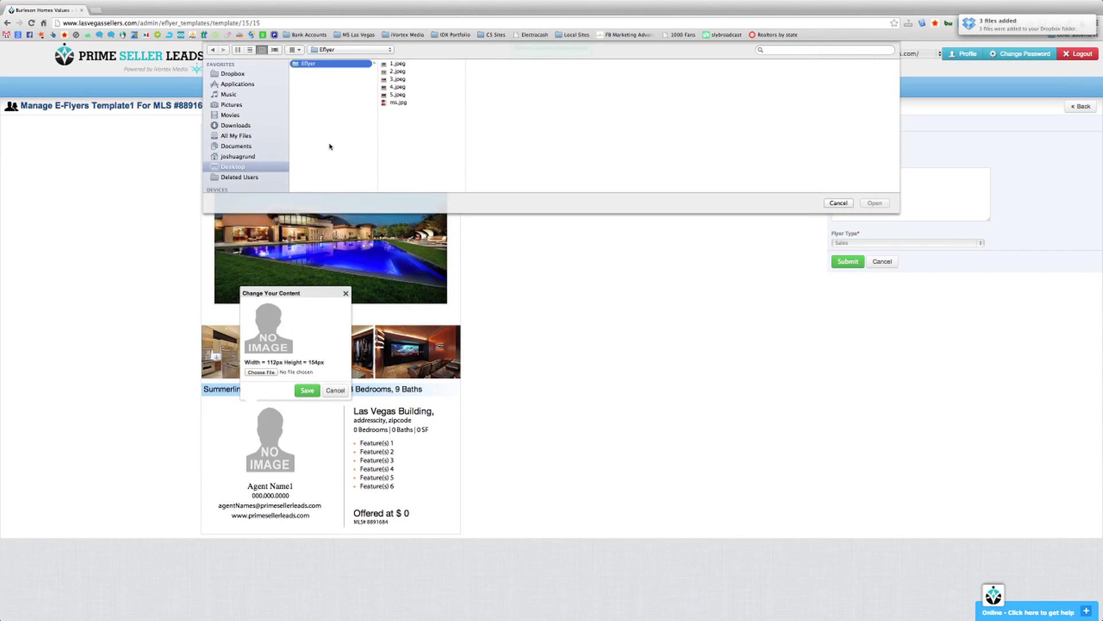
left_click(404, 103)
key("Return")
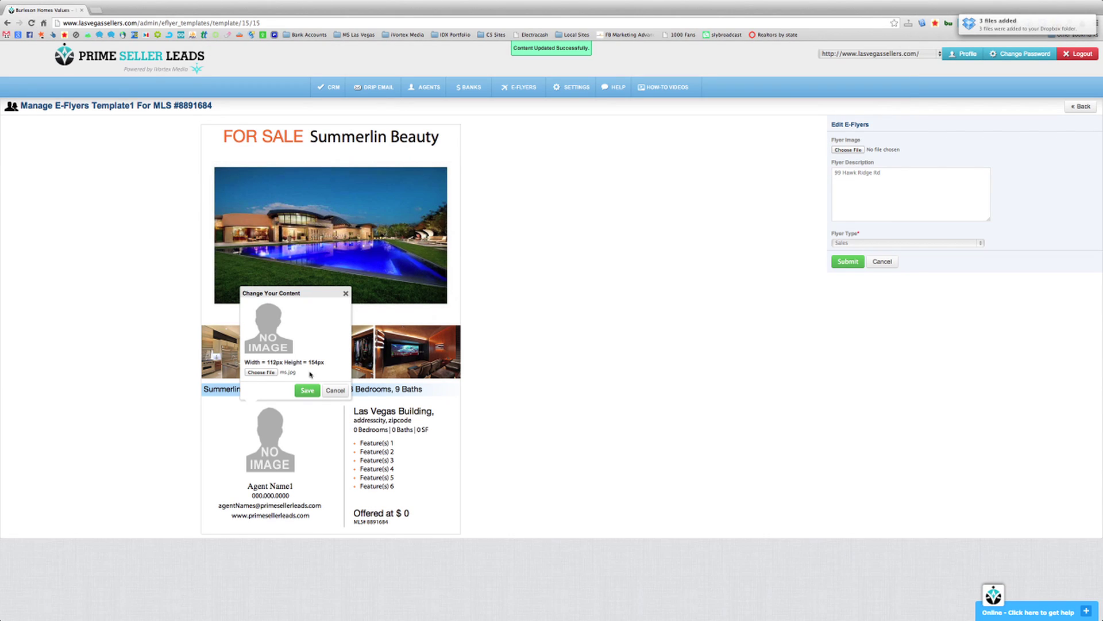
left_click(308, 390)
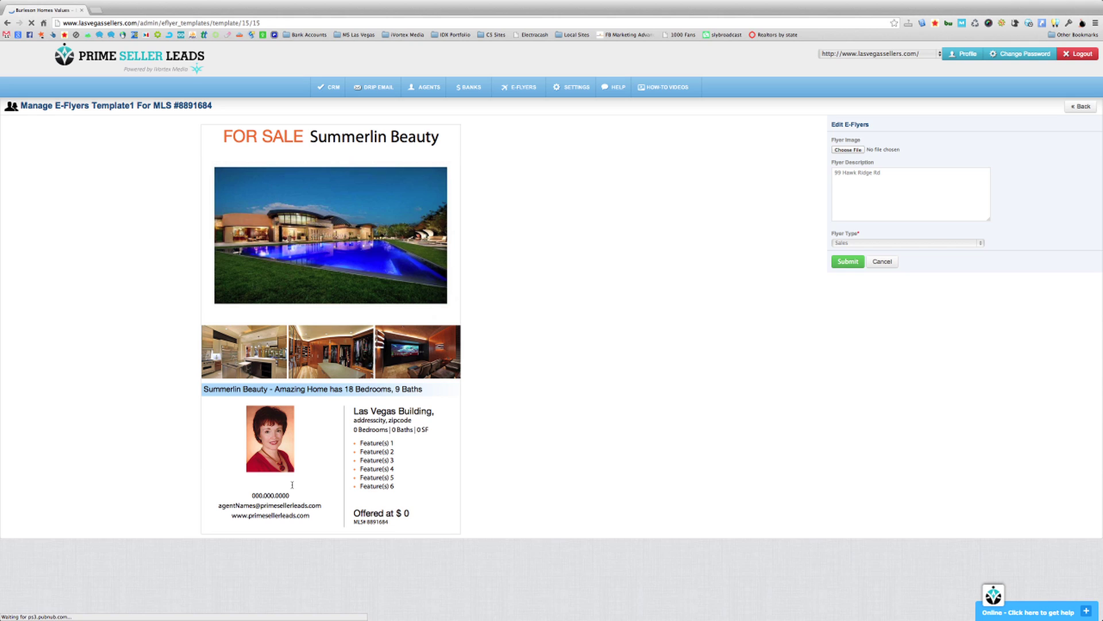
left_click(270, 515)
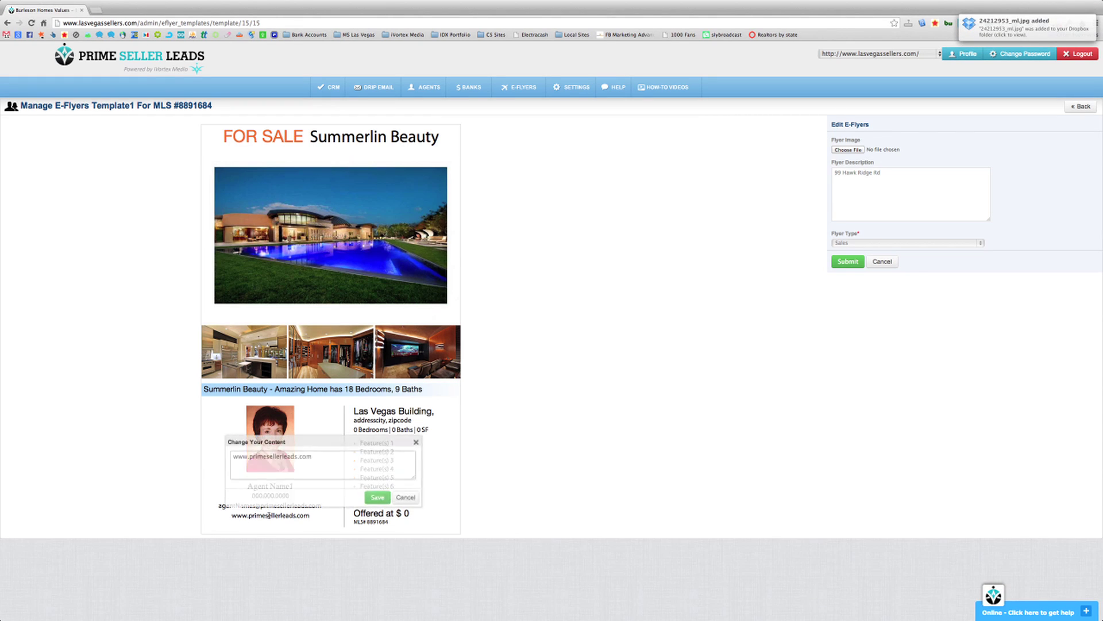
left_click(402, 501)
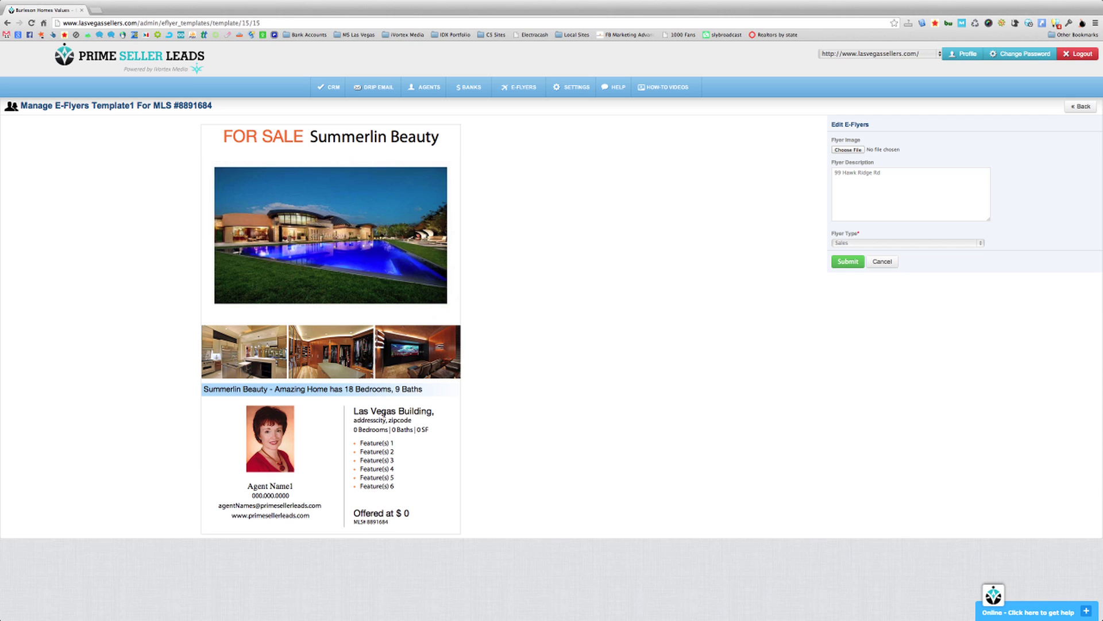
- Set the price to 'Offered at $8,999,999', leaving the feature bullets unchanged
left_click(400, 513)
triple_click(417, 451)
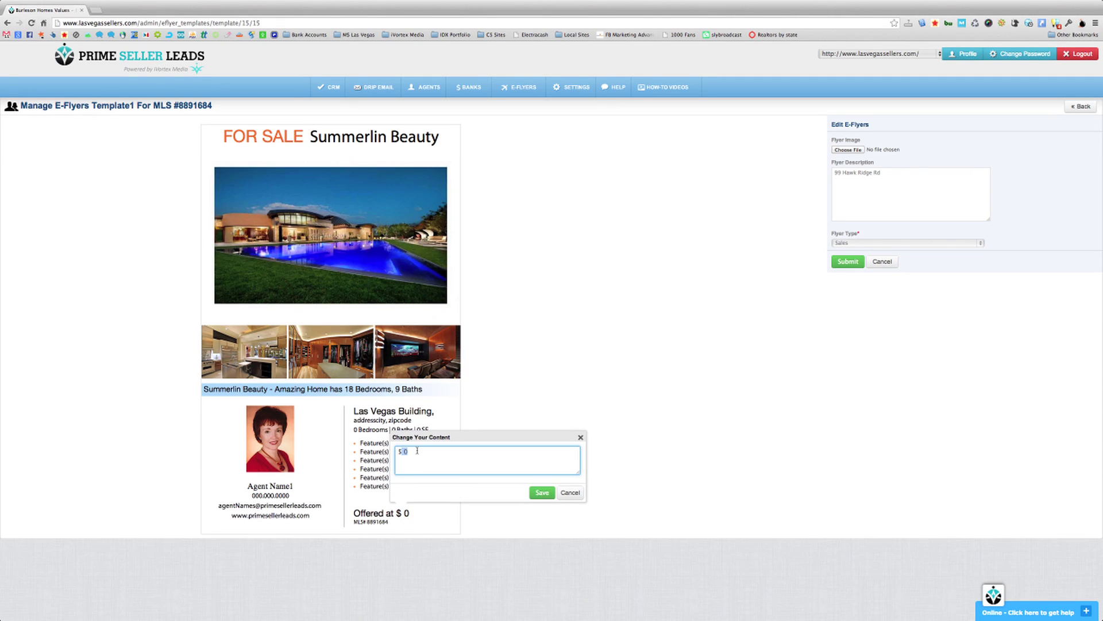
type("$8,999,999")
left_click(542, 492)
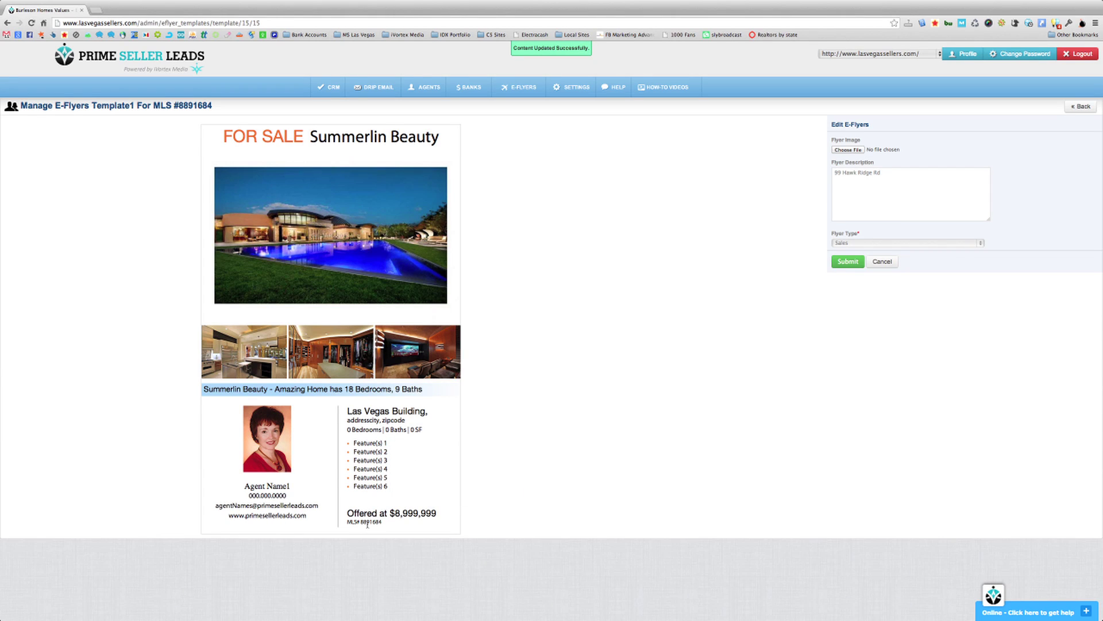
left_click(371, 444)
scroll(407, 362, "down", 2)
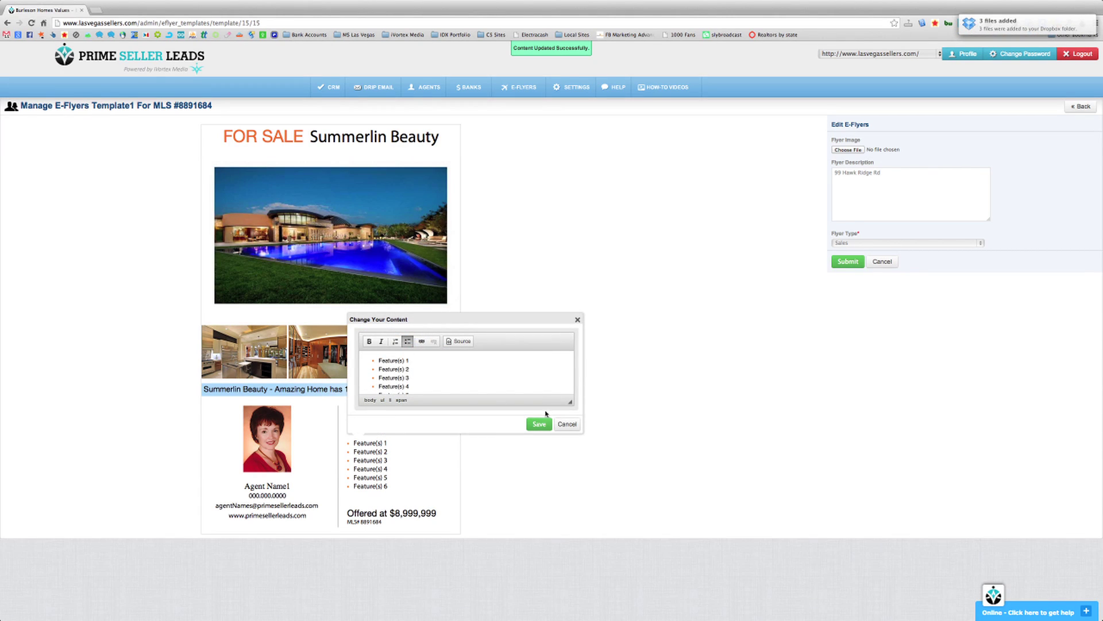
left_click(566, 424)
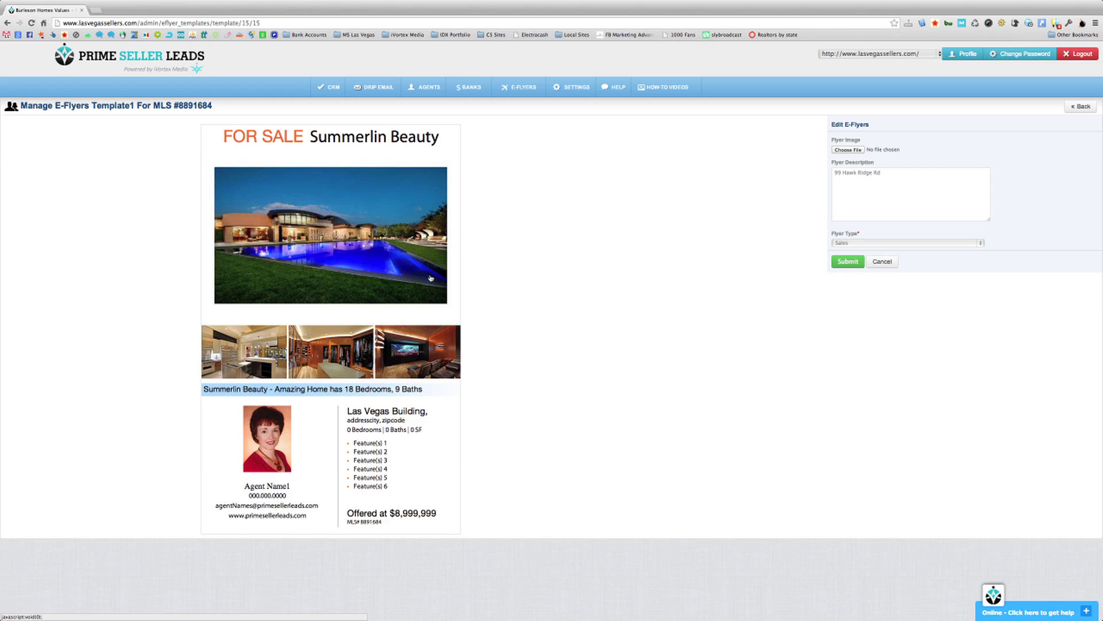
- Submit the finished flyer and return to the Manage E-Flyers list
left_click(851, 267)
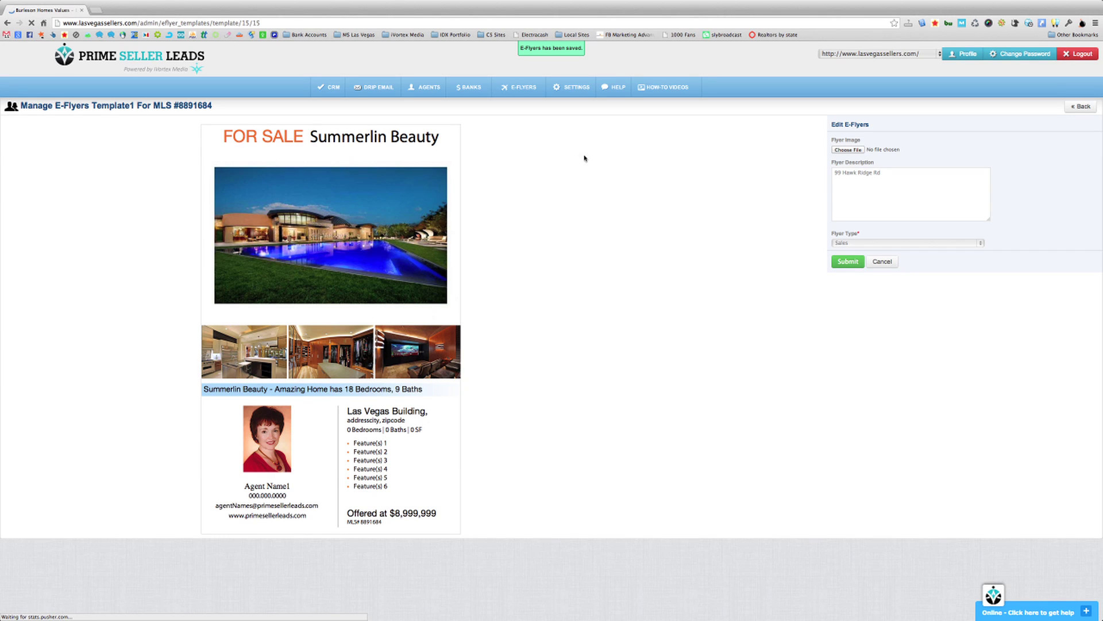
mouse_move(529, 88)
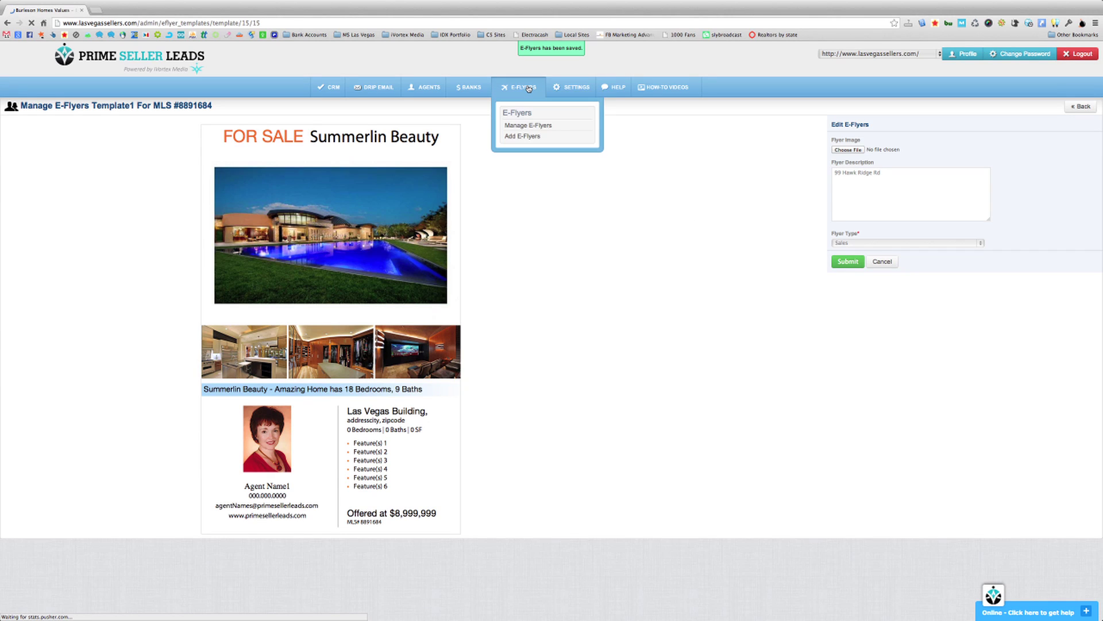
left_click(529, 125)
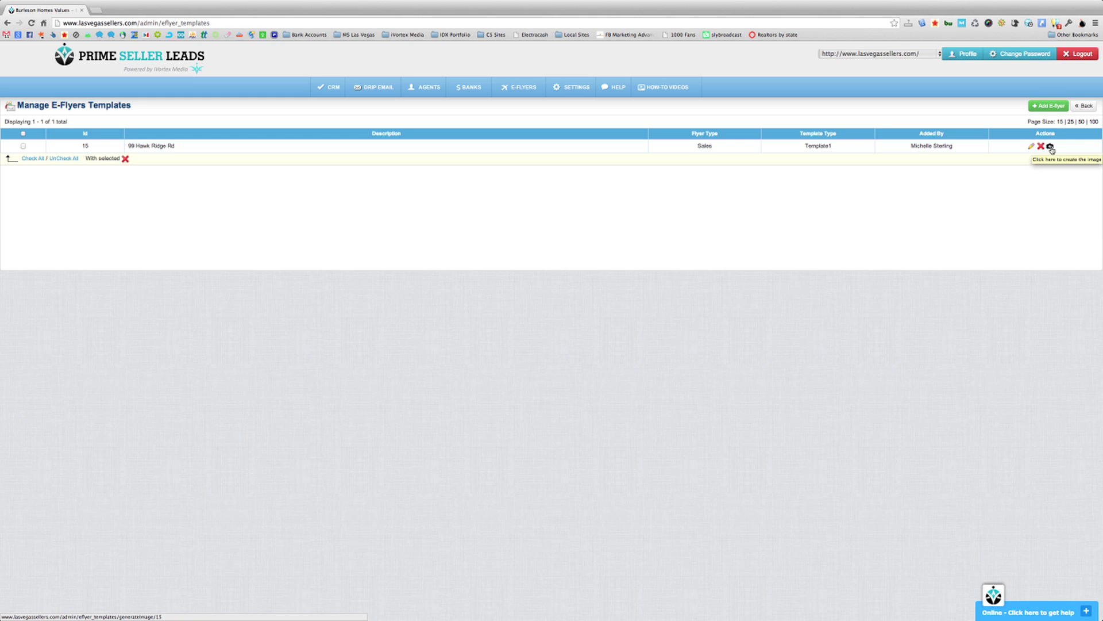
- Generate the flyer image and download it as img-eflyer_img-15.jpg
left_click(1051, 148)
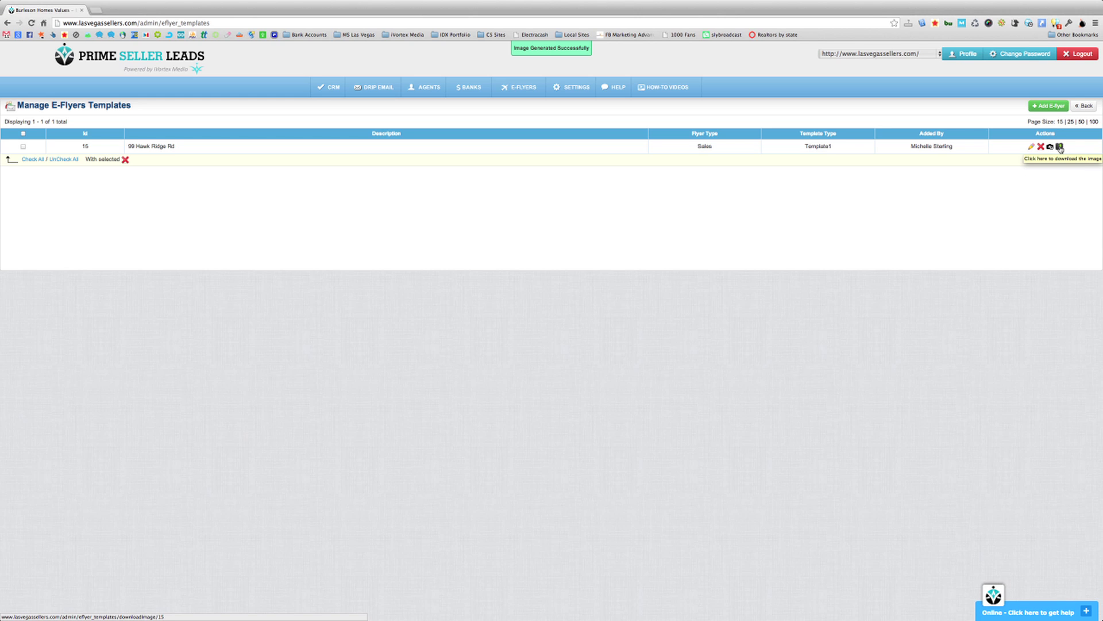
left_click(1060, 149)
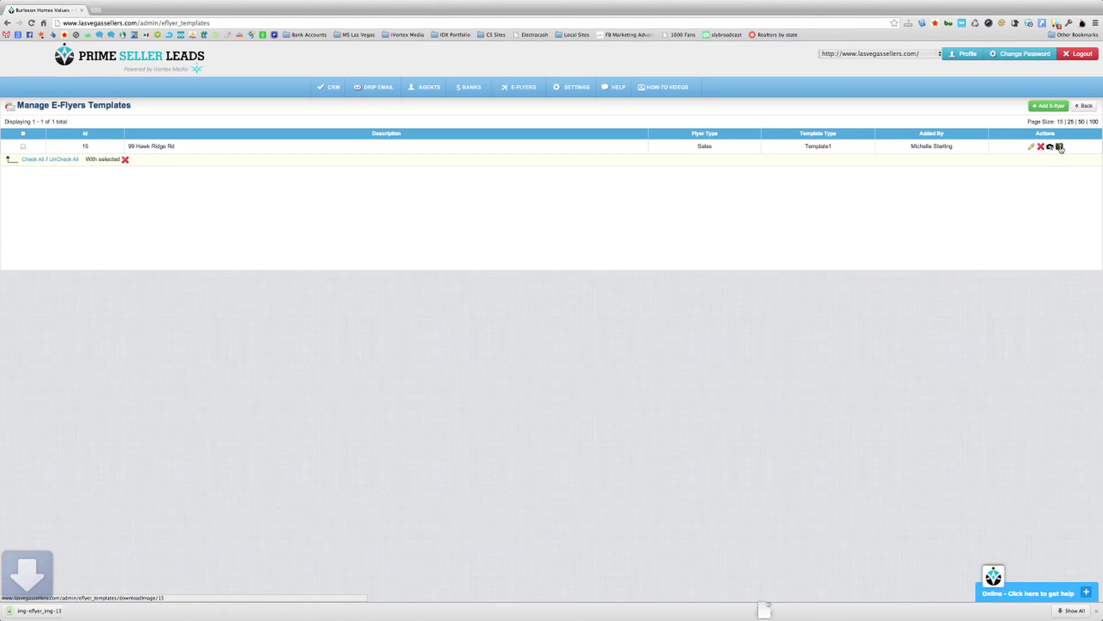
- Open img-eflyer_img-15.jpg in Preview and nudge its window slightly right
left_click(62, 611)
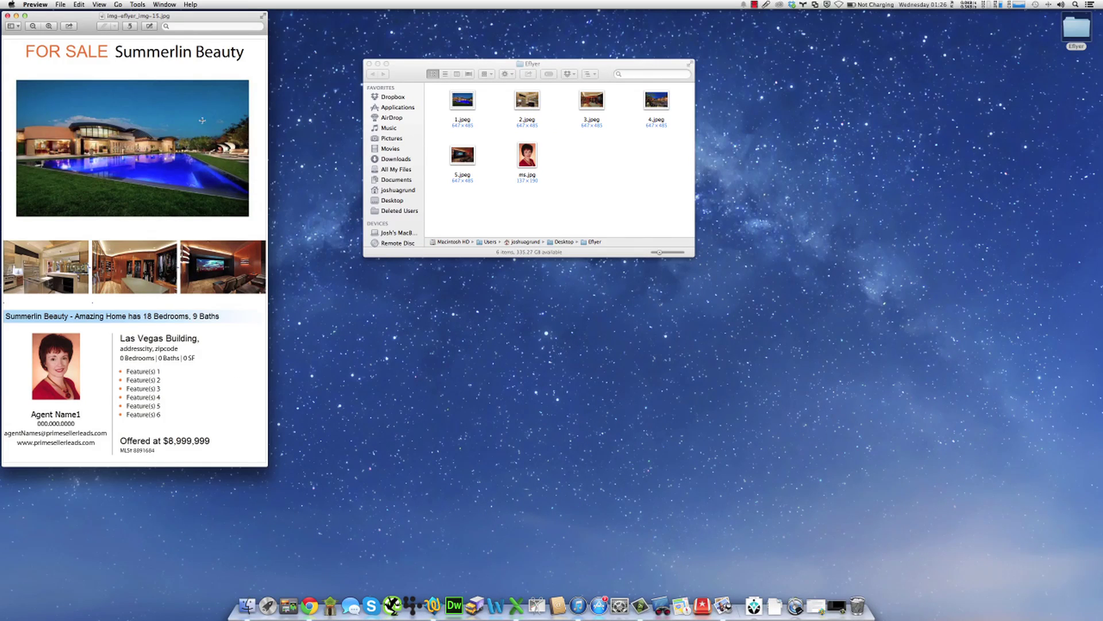
left_click_drag(143, 18, 203, 22)
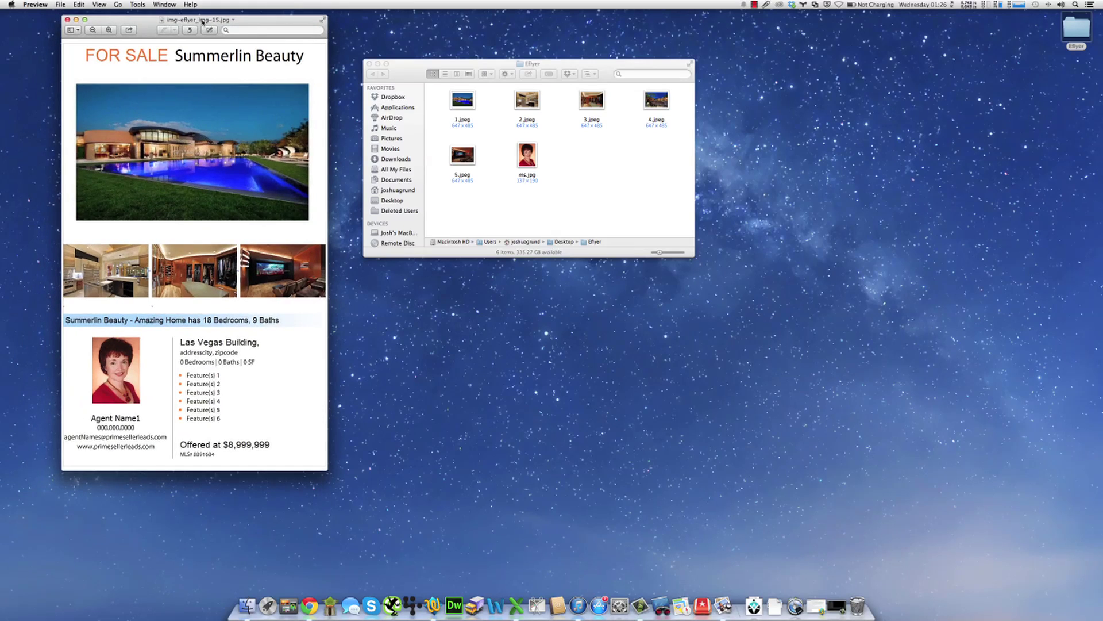